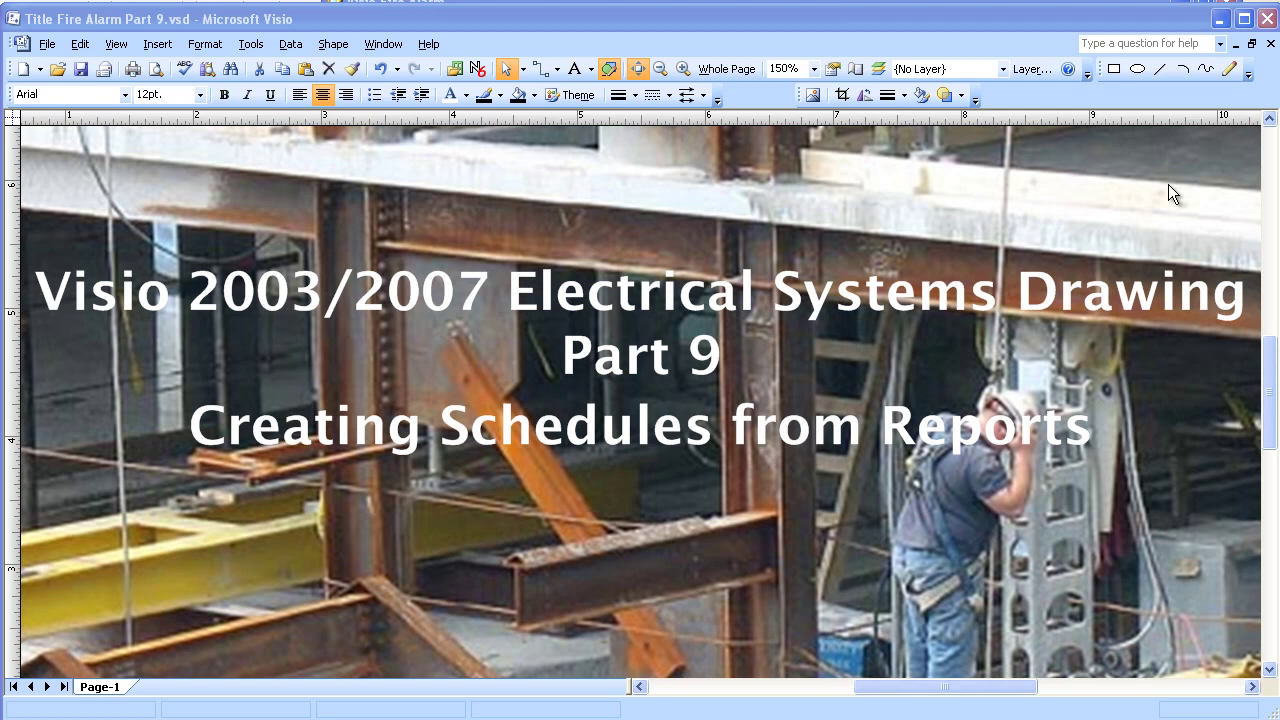
- Close the title drawing and insert a foreground page named "Device Schedules" in the fire alarm drawing
{"action": "left_click", "coordinate": [1271, 44]}
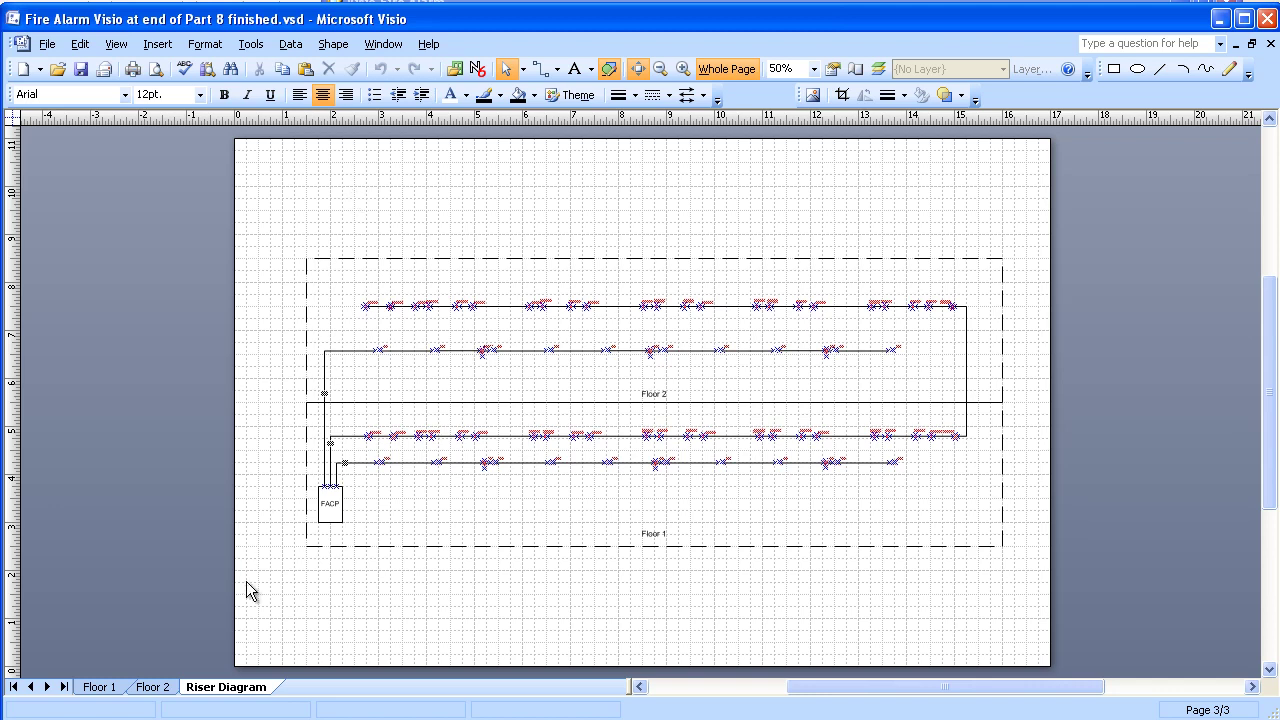
{"action": "right_click", "coordinate": [222, 697]}
{"action": "left_click", "coordinate": [265, 705]}
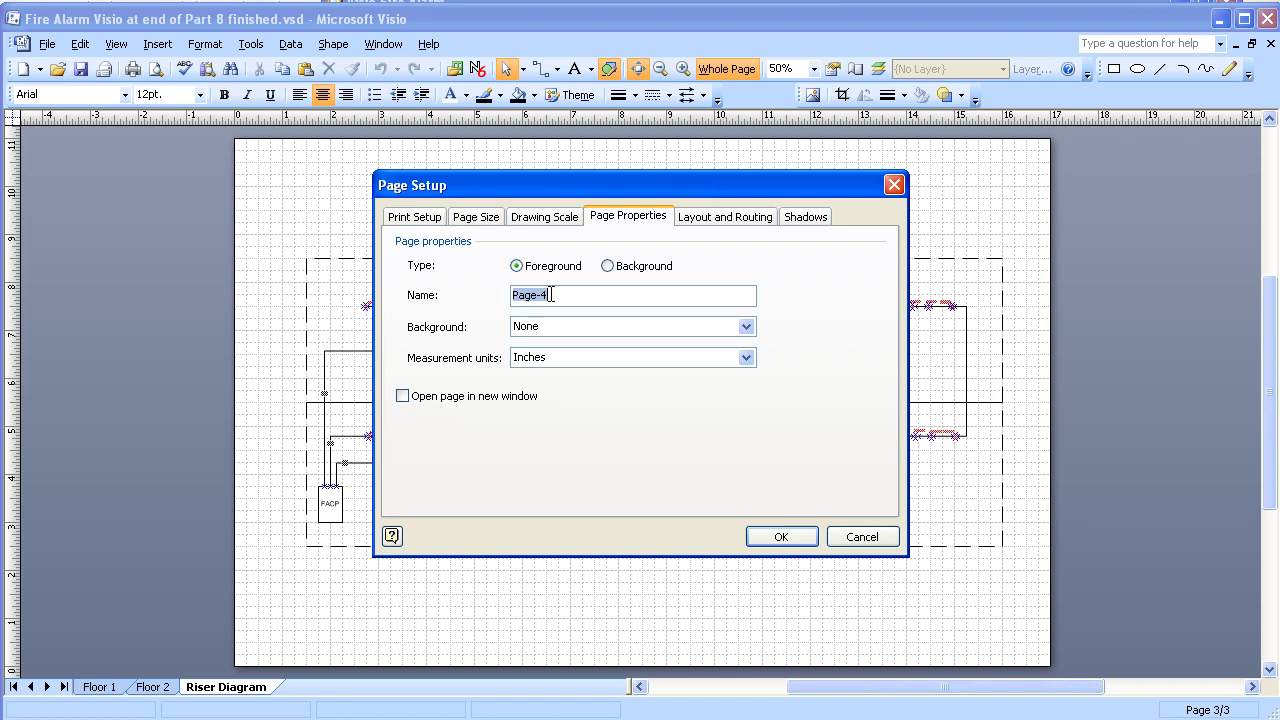
{"action": "type", "text": "Device Schedules"}
{"action": "left_click", "coordinate": [779, 537]}
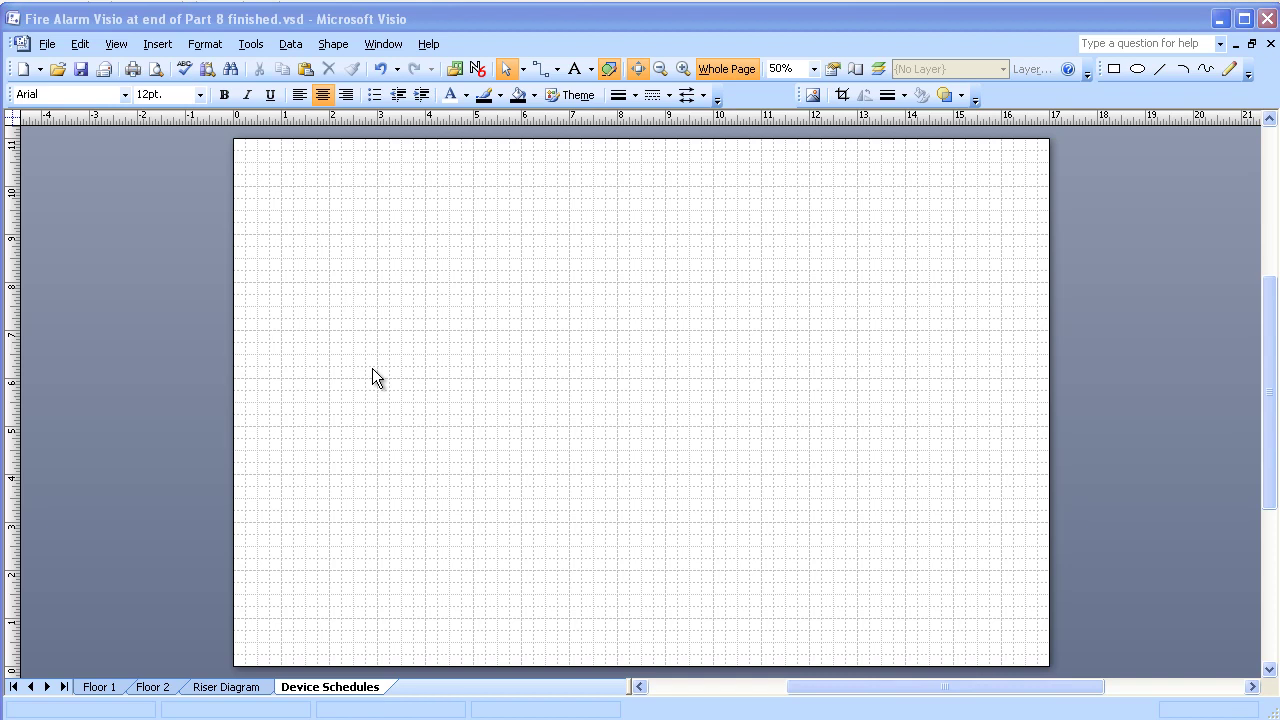
- Begin a new report definition for the shapes on the Riser Diagram page
{"action": "left_click", "coordinate": [233, 686]}
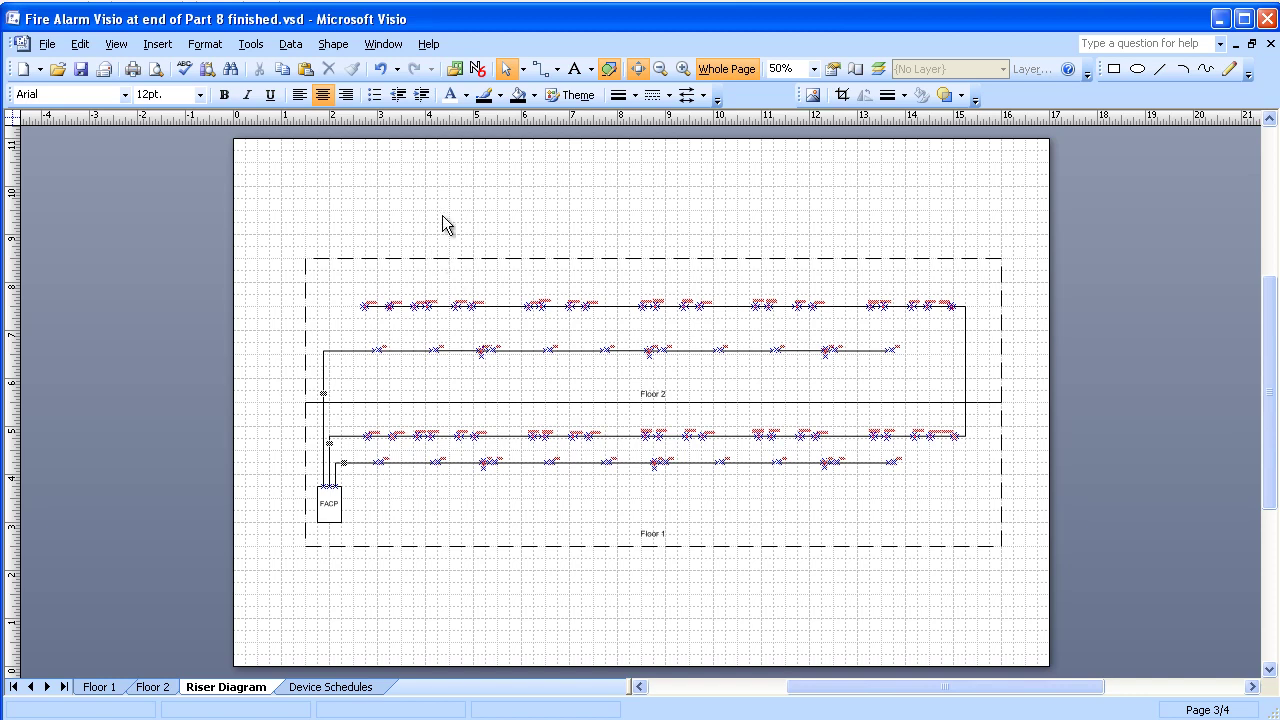
{"action": "left_click", "coordinate": [289, 45]}
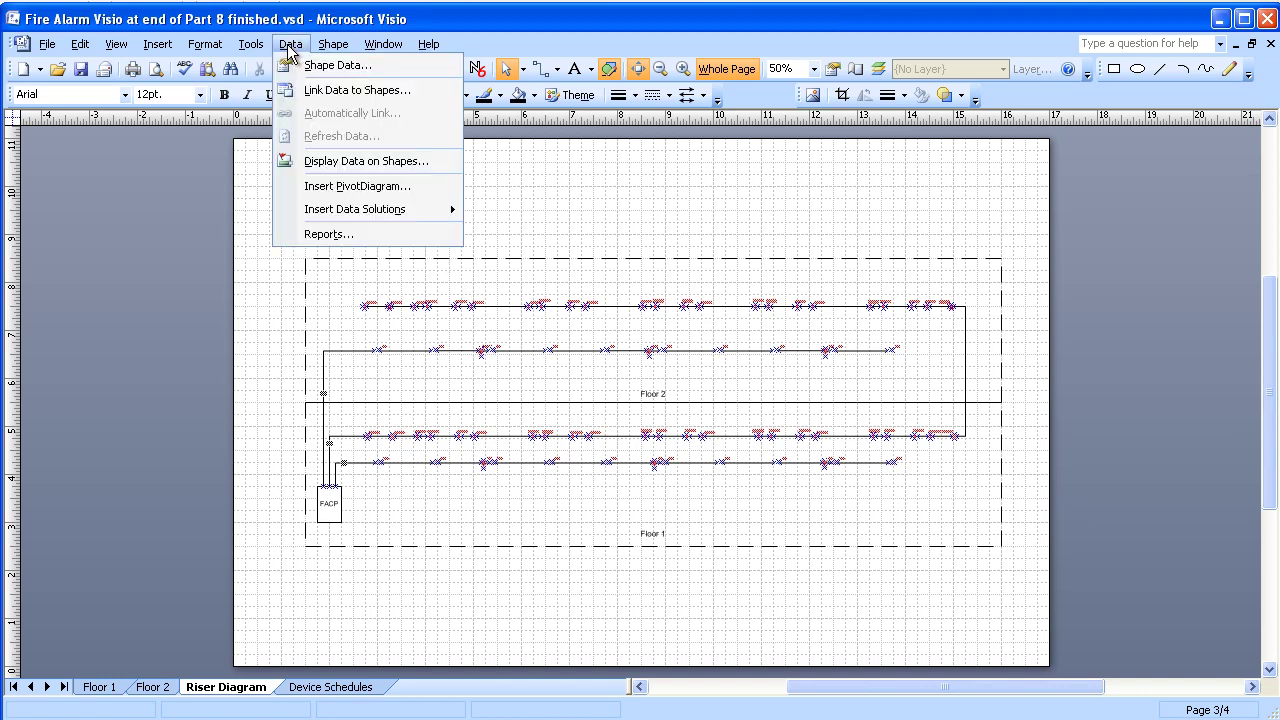
{"action": "left_click", "coordinate": [332, 236]}
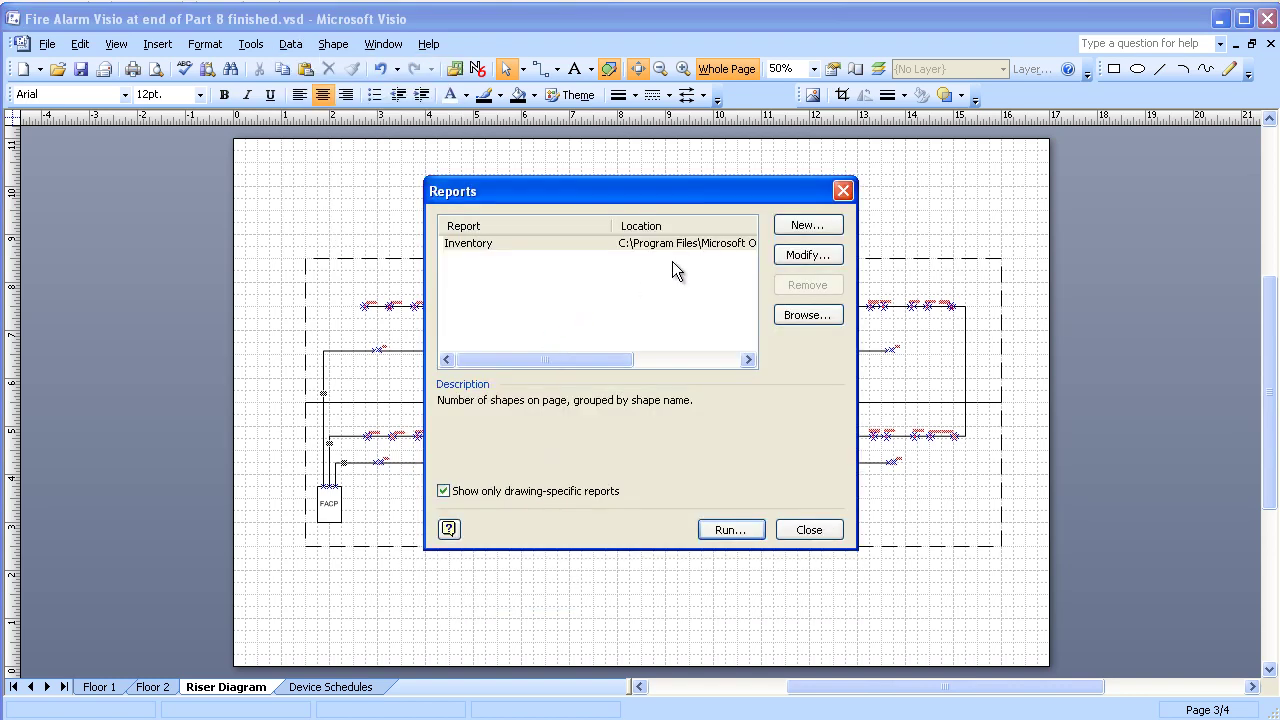
{"action": "left_click", "coordinate": [800, 226]}
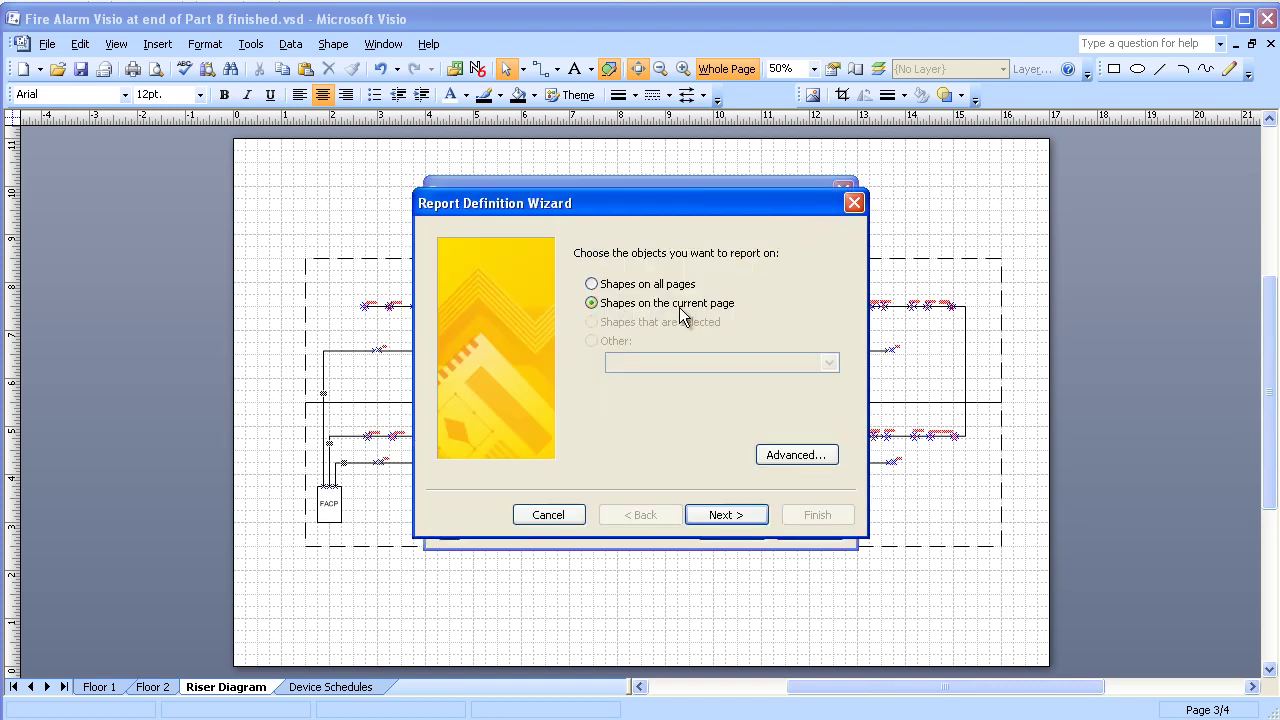
- Limit the report rows with the criterion that <Layer Name> equals FA Initiating Devices
{"action": "left_click", "coordinate": [789, 456]}
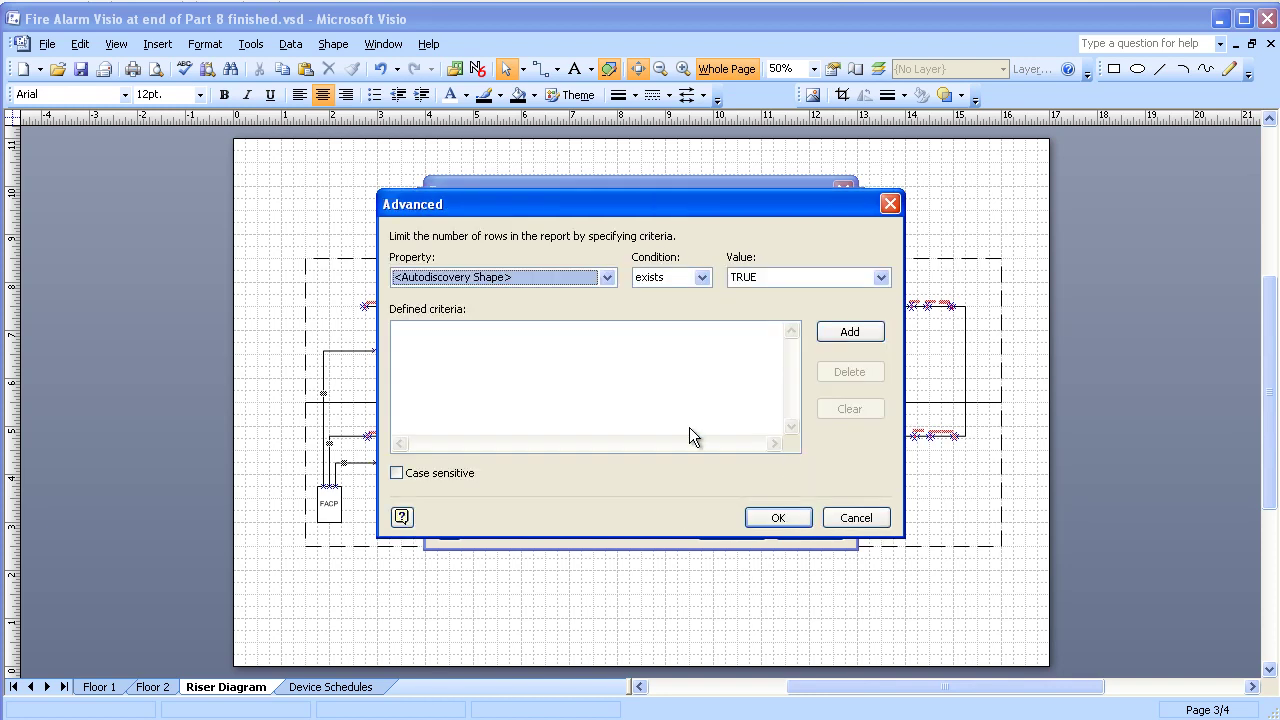
{"action": "left_click", "coordinate": [607, 274]}
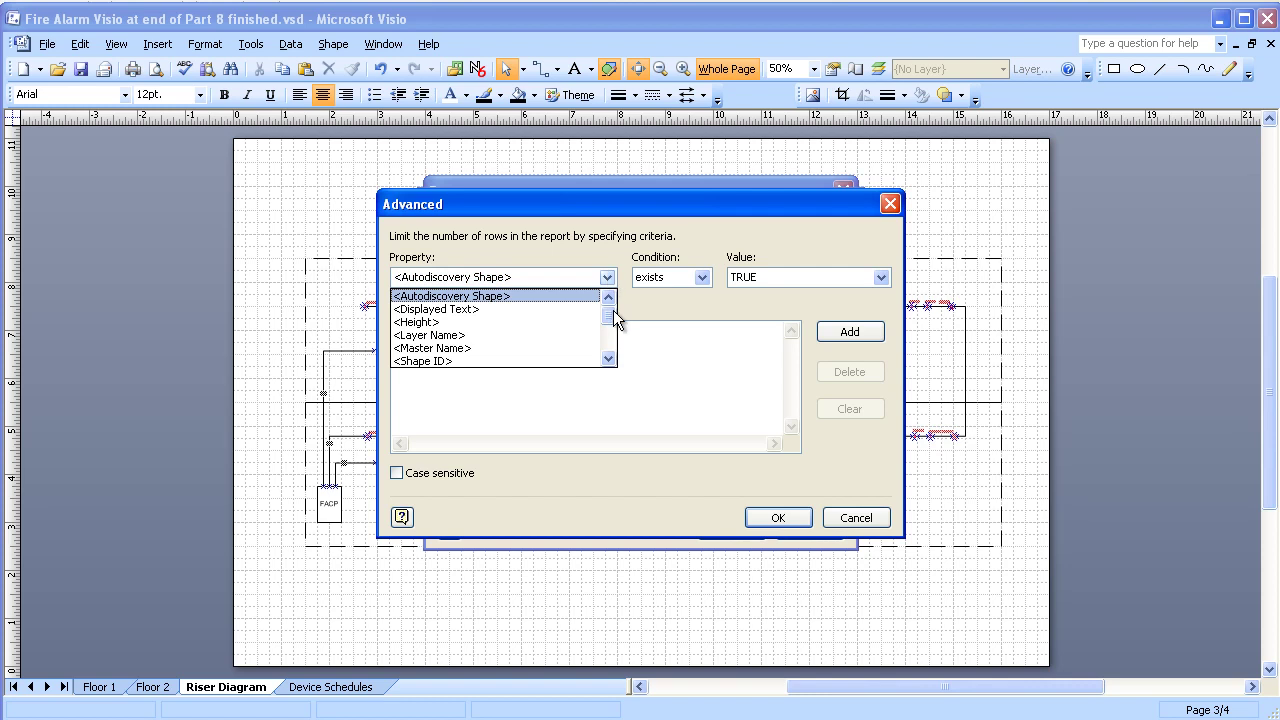
{"action": "mouse_move", "coordinate": [612, 320]}
{"action": "left_mouse_down"}
{"action": "mouse_move", "coordinate": [610, 343]}
{"action": "mouse_move", "coordinate": [612, 320]}
{"action": "left_mouse_up"}
{"action": "left_click", "coordinate": [430, 336]}
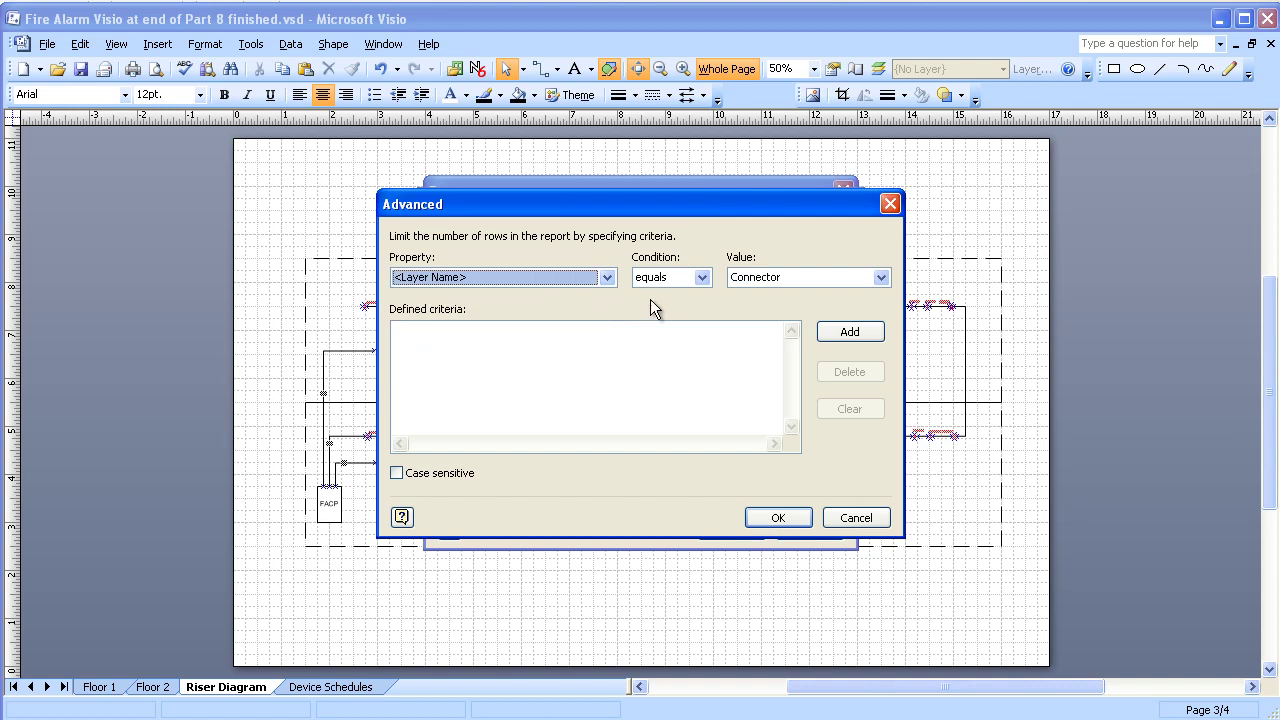
{"action": "left_click", "coordinate": [881, 277]}
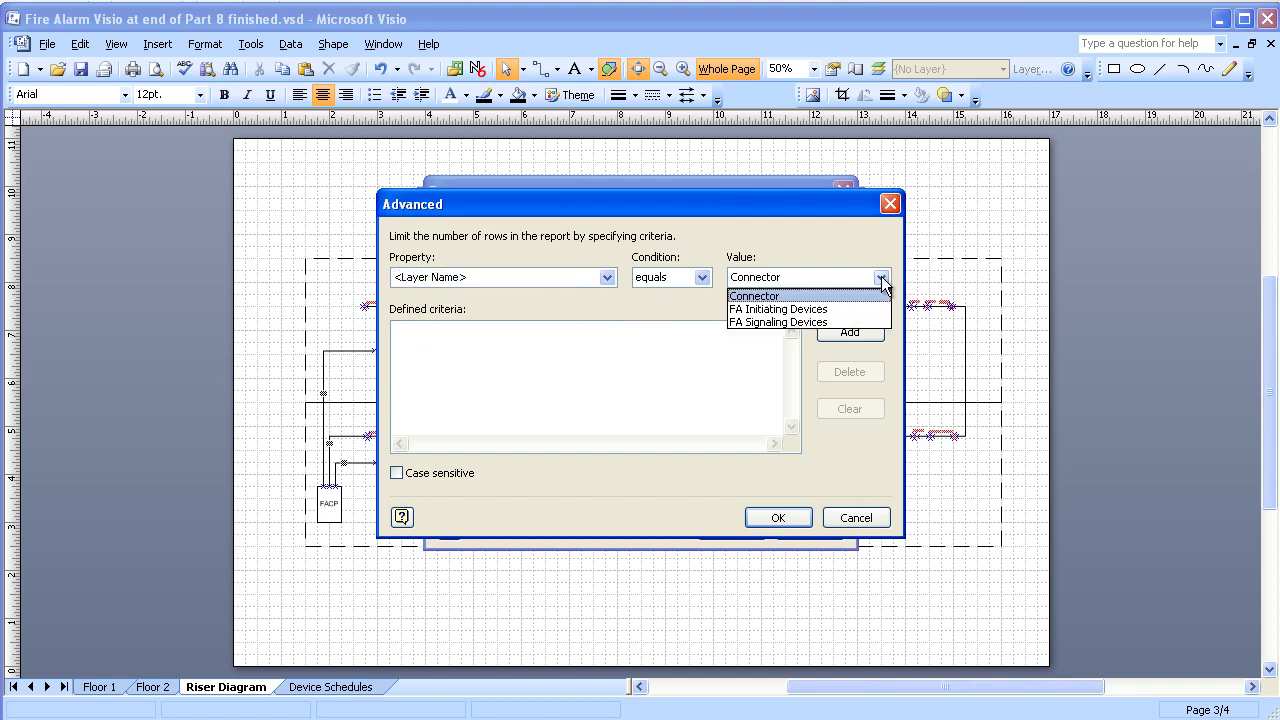
{"action": "left_click", "coordinate": [757, 312]}
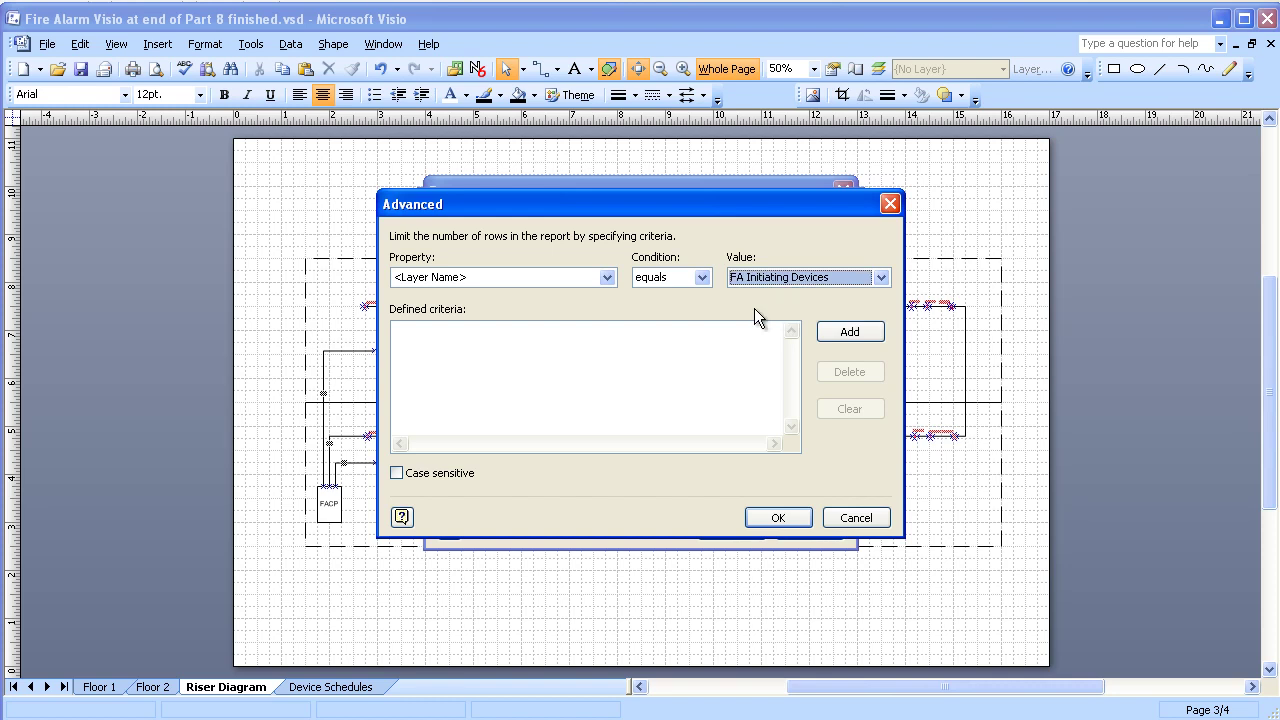
{"action": "left_click", "coordinate": [845, 334]}
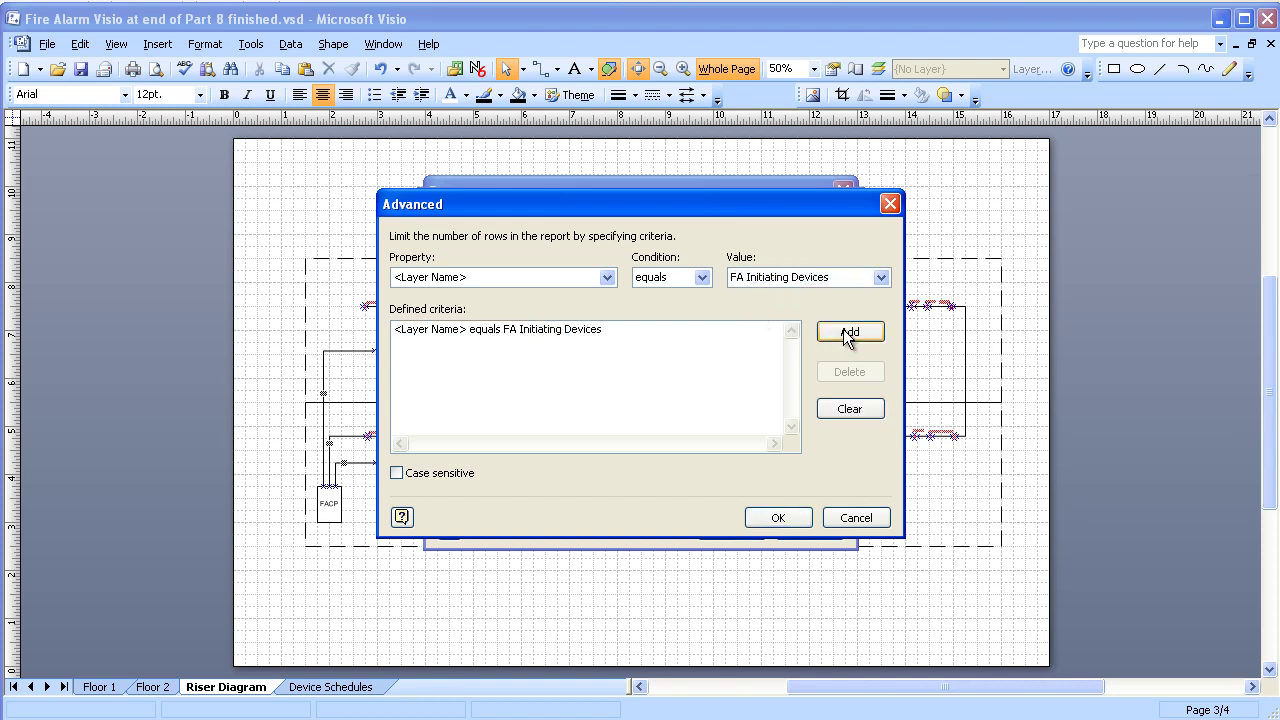
{"action": "left_click", "coordinate": [767, 518]}
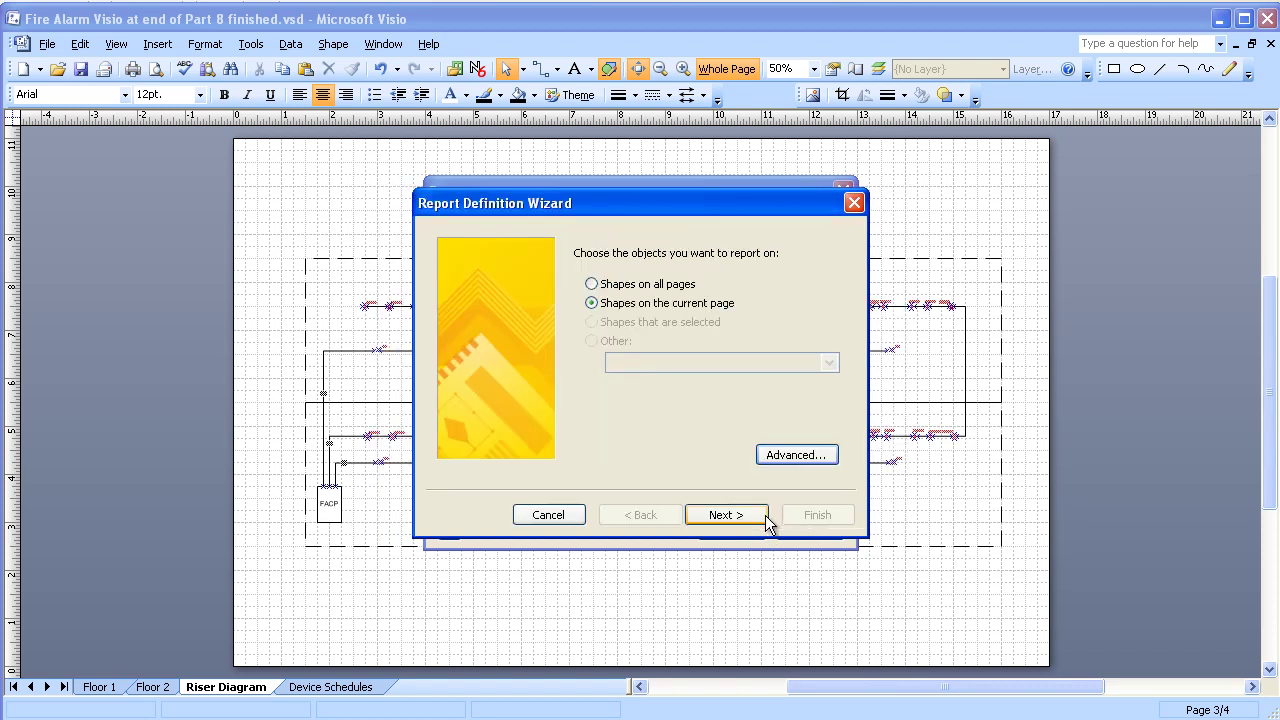
- Include the Circuit, Device ID, Room No and Type properties as the report's columns
{"action": "left_click", "coordinate": [725, 517]}
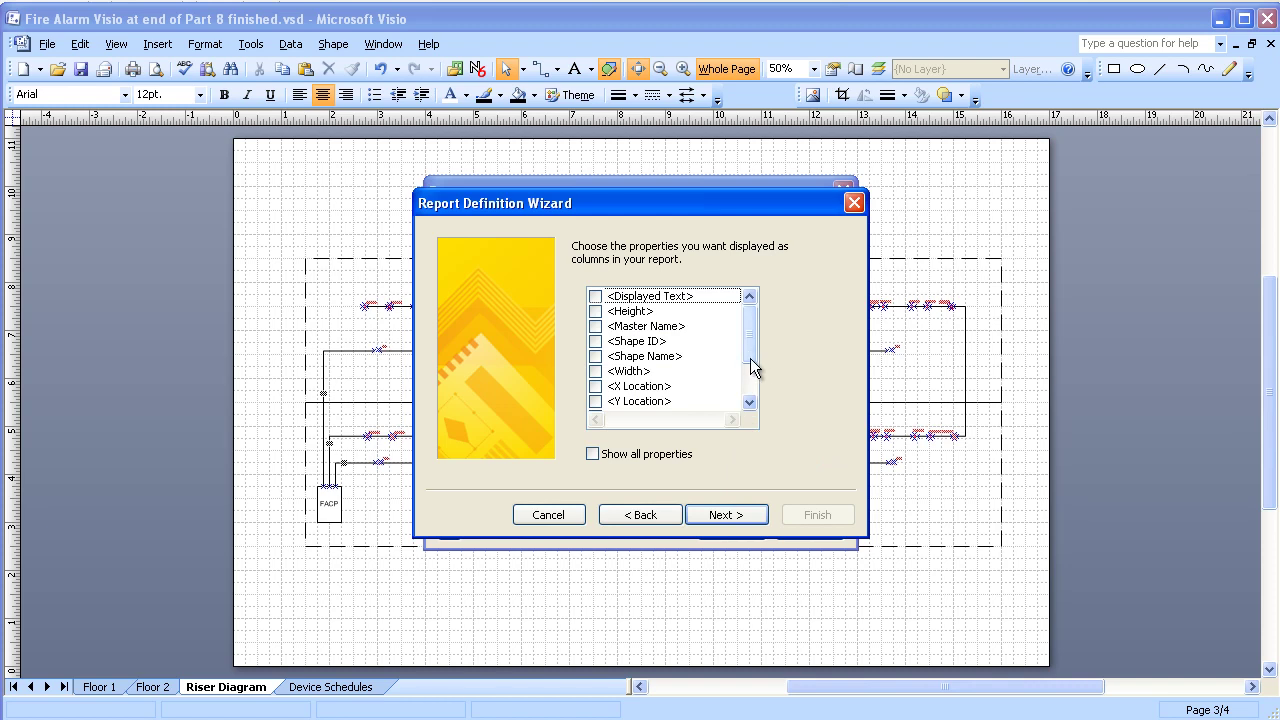
{"action": "left_click_drag", "start_coordinate": [750, 355], "coordinate": [749, 392]}
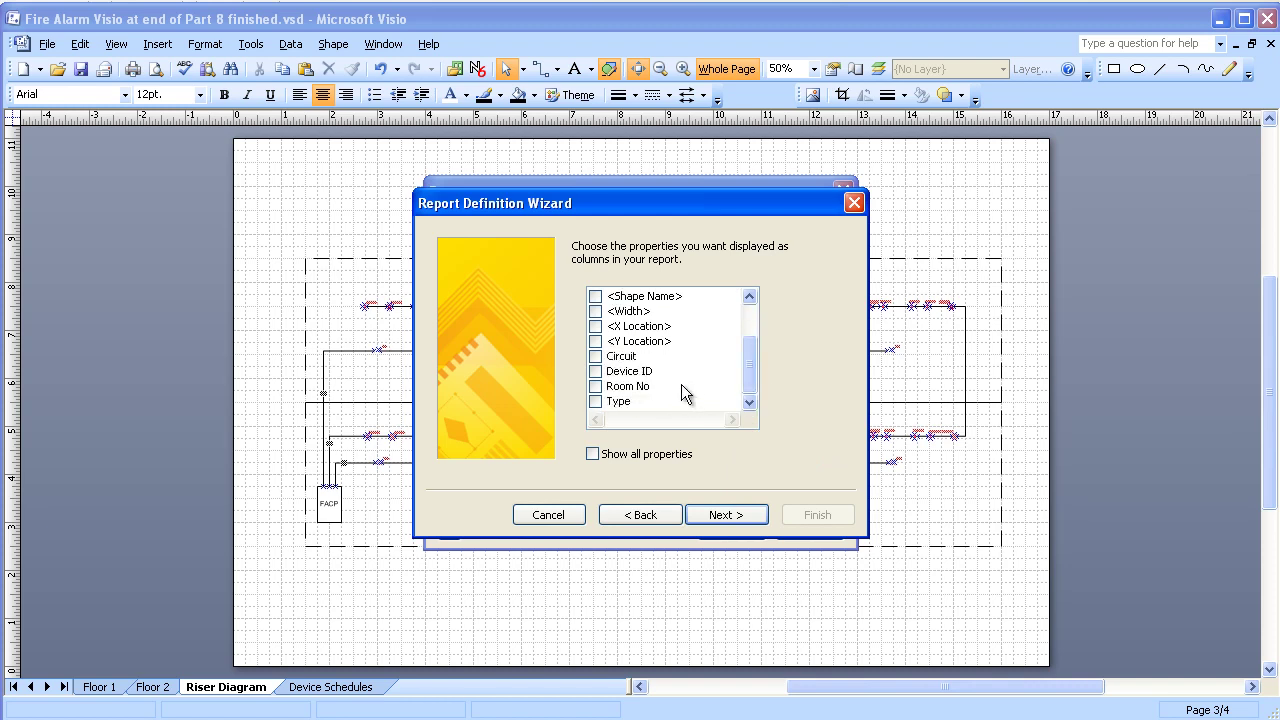
{"action": "left_click", "coordinate": [597, 357]}
{"action": "left_click", "coordinate": [596, 371]}
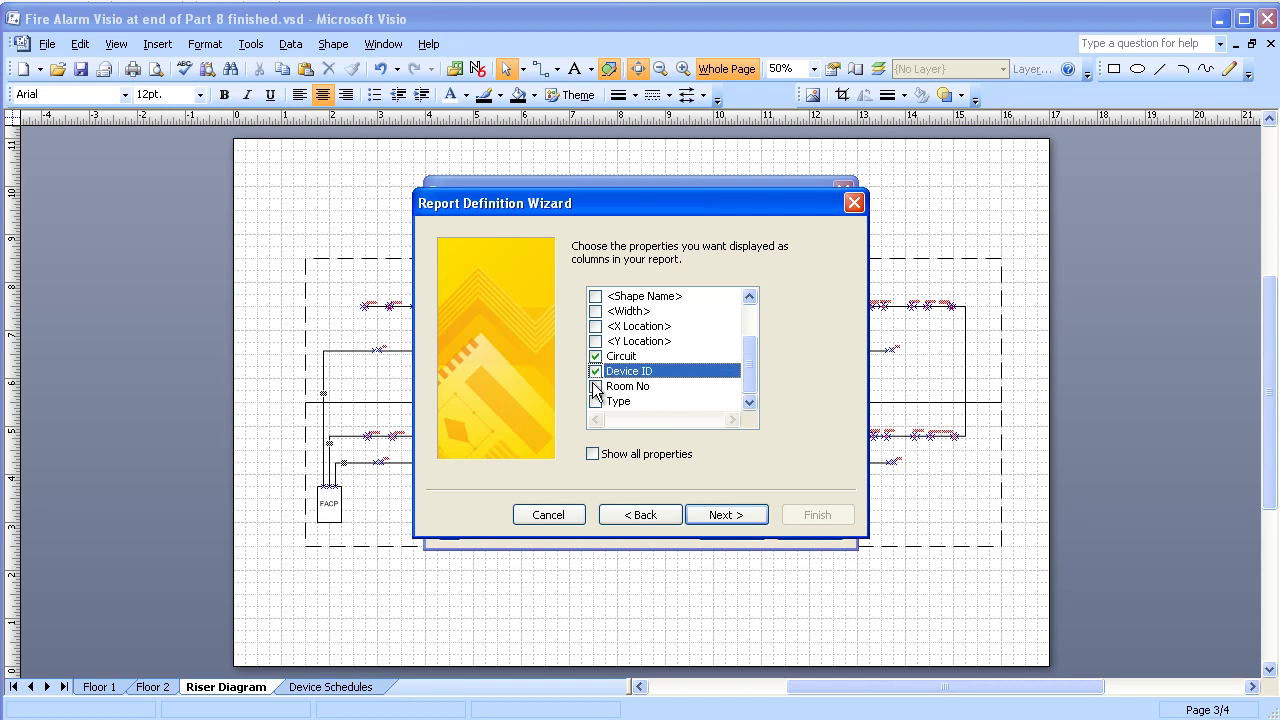
{"action": "left_click", "coordinate": [596, 386]}
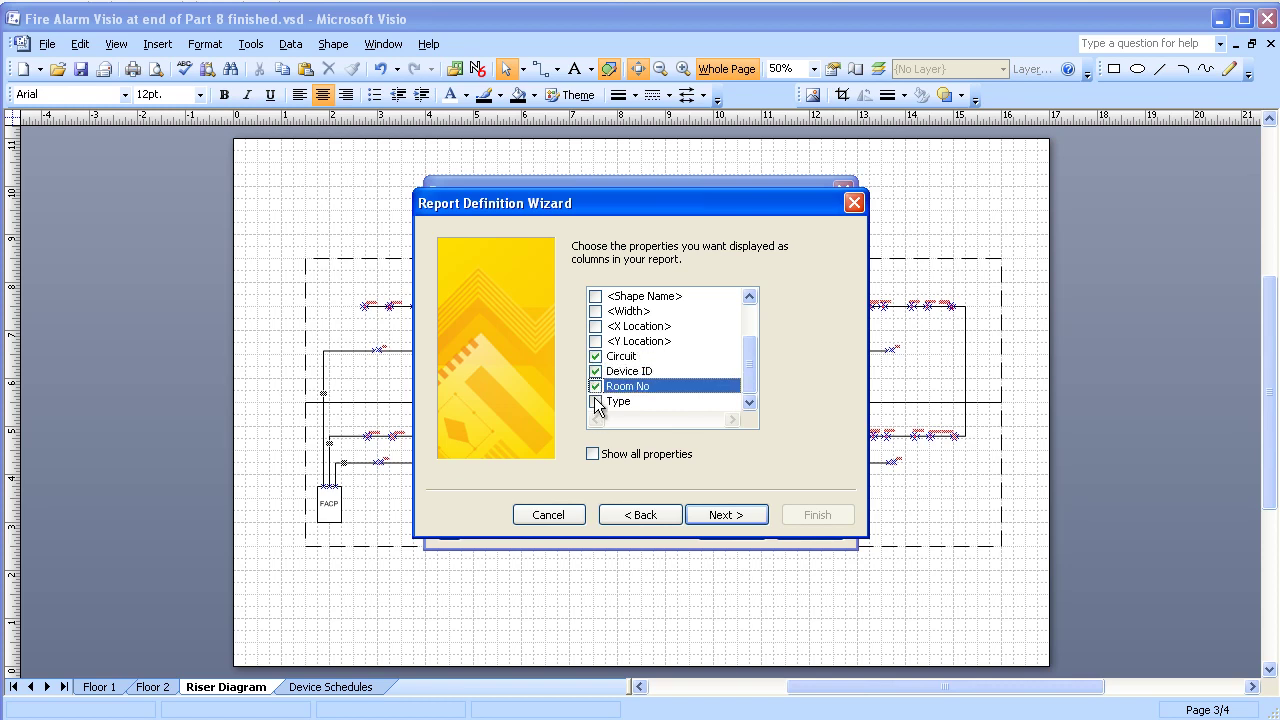
{"action": "left_click", "coordinate": [597, 401]}
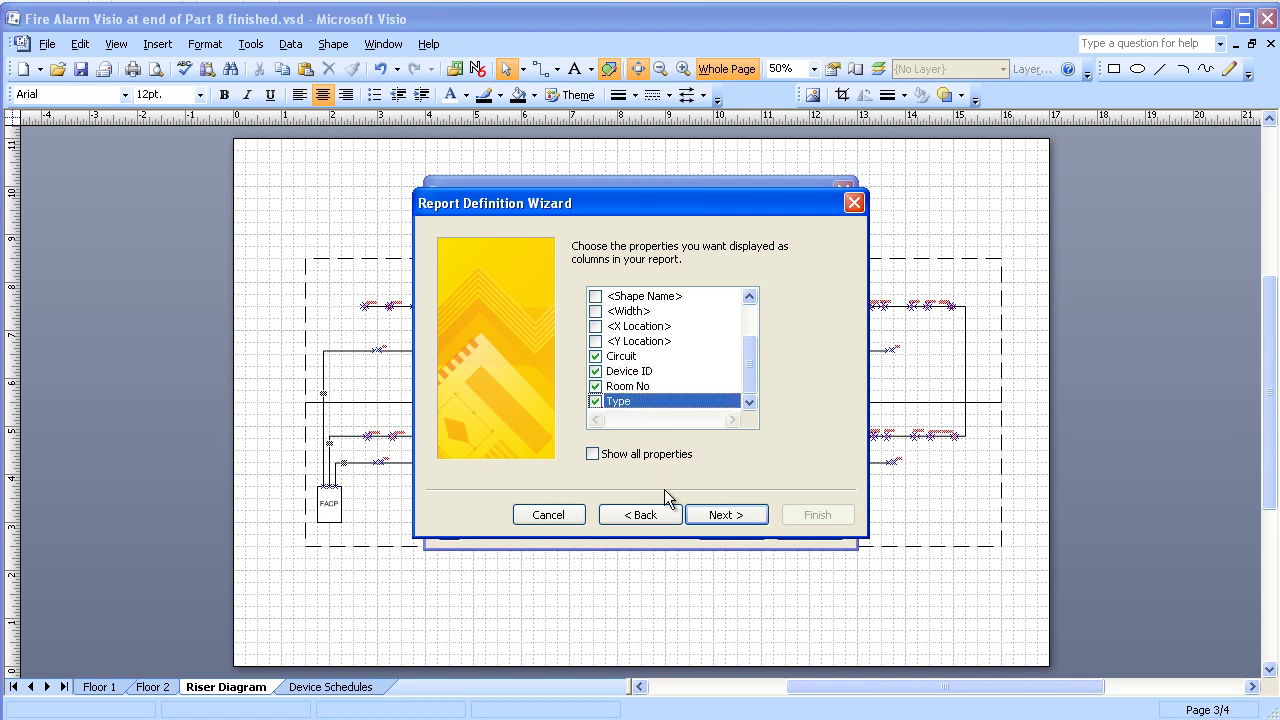
{"action": "left_click", "coordinate": [727, 515]}
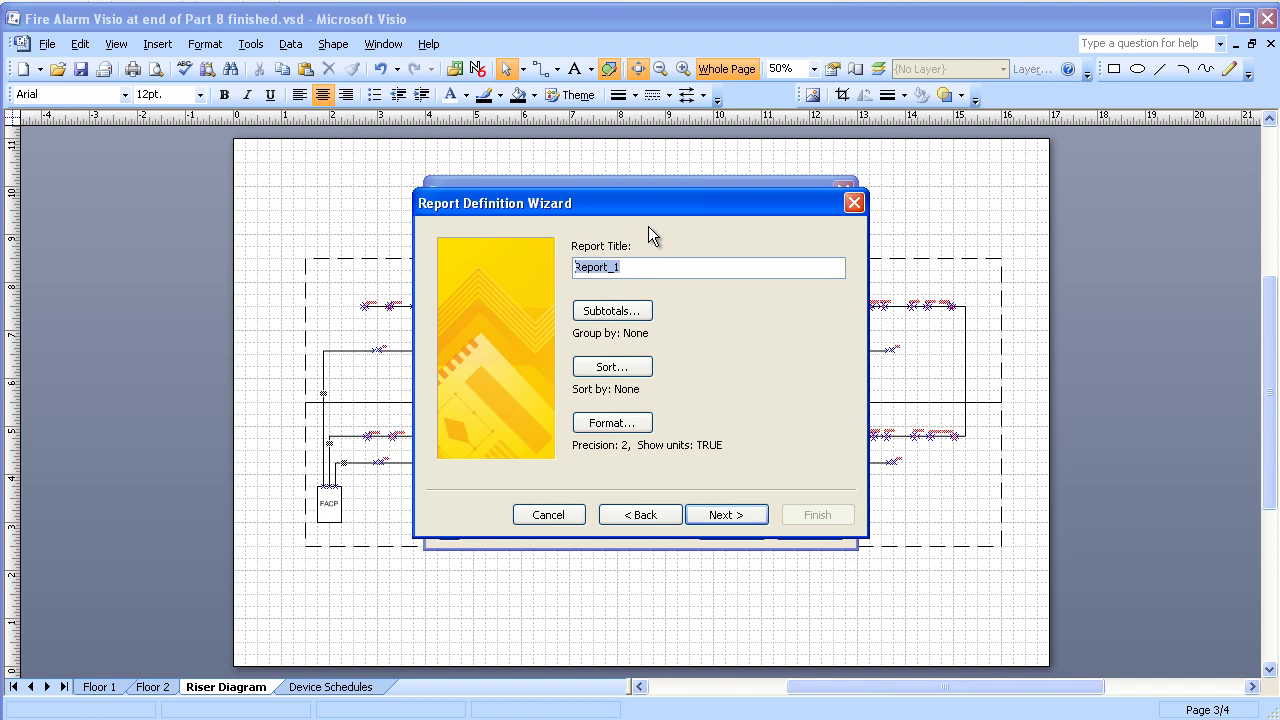
- Set the report title to "Fire Alarm Initiating Devices"
{"action": "type", "text": "Fore"}
{"action": "key", "text": "BackSpace"}
{"action": "key", "text": "BackSpace"}
{"action": "key", "text": "BackSpace"}
{"action": "type", "text": "ire Alarm Initiating Devices"}
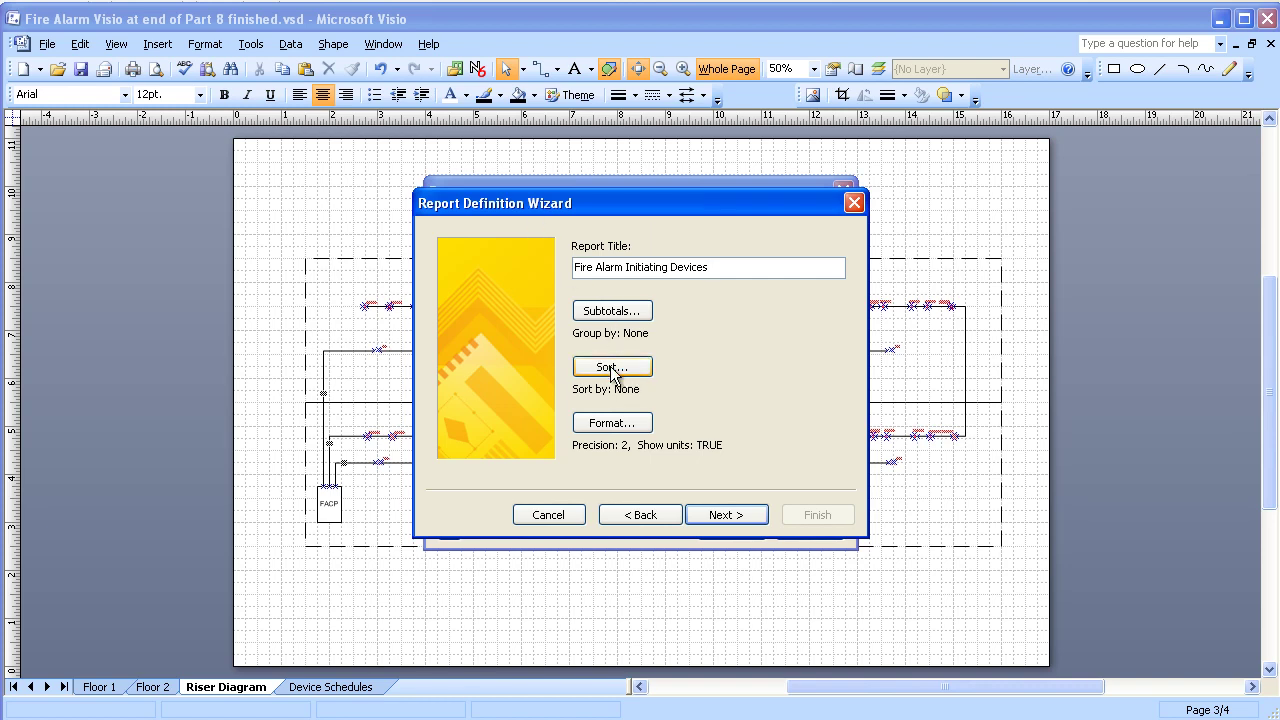
- Place the Type column ahead of Room No and sort the report rows by Device ID in ascending order
{"action": "left_click", "coordinate": [612, 369]}
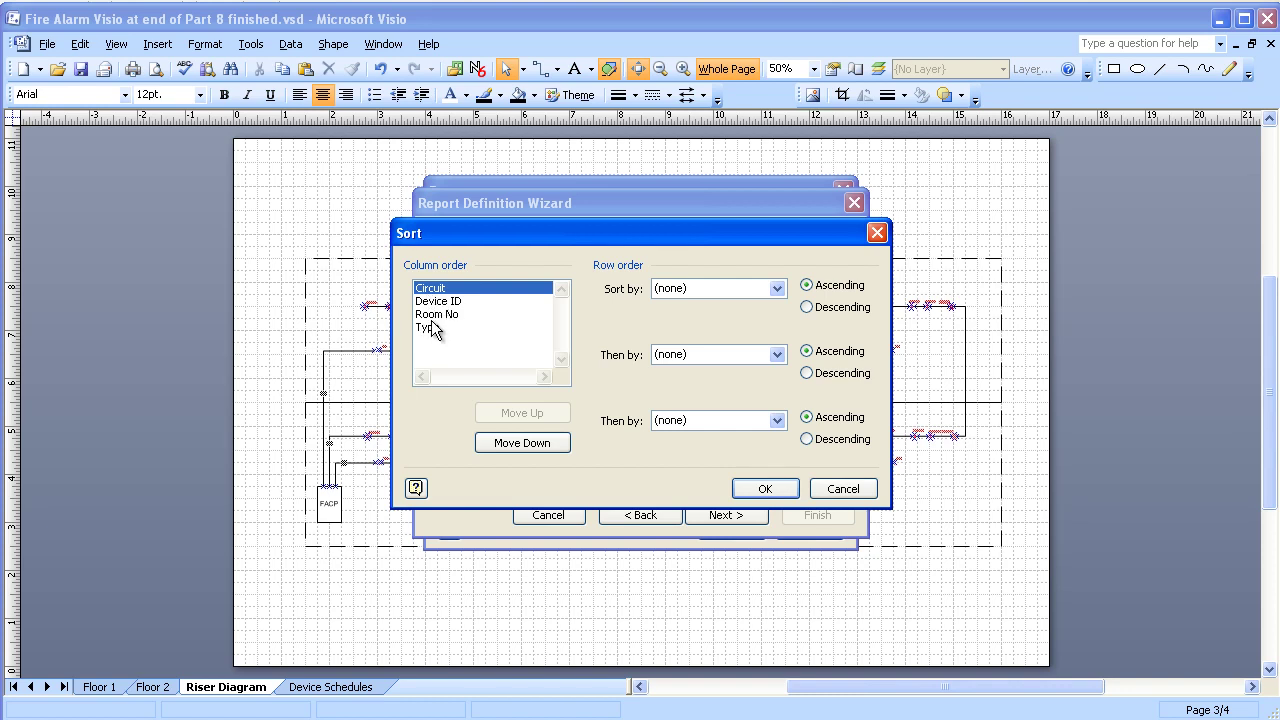
{"action": "left_click", "coordinate": [433, 328]}
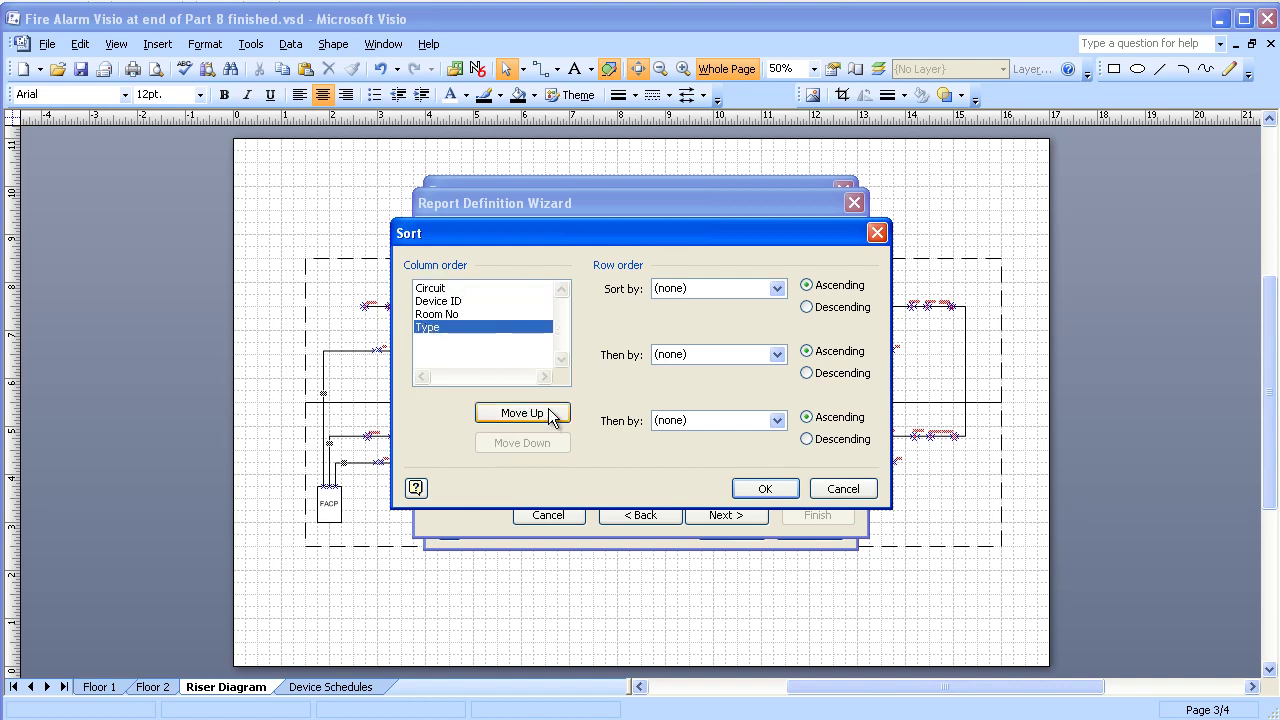
{"action": "left_click", "coordinate": [548, 414]}
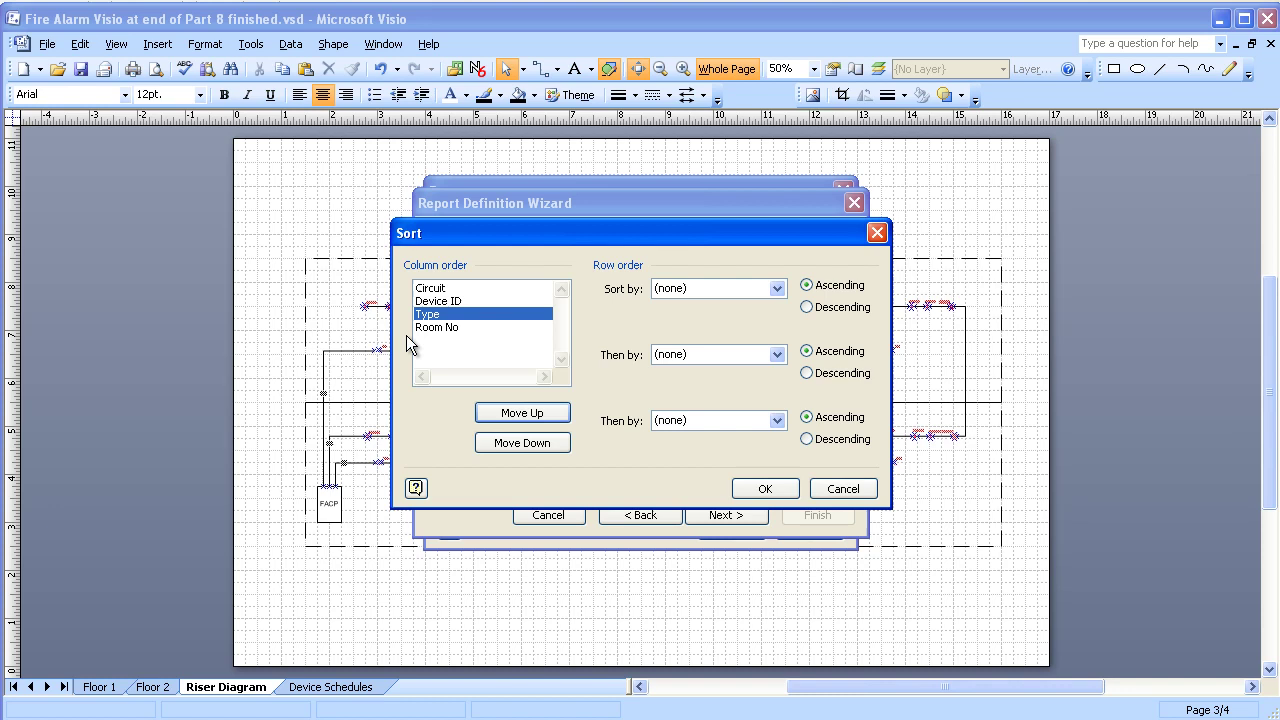
{"action": "left_click", "coordinate": [777, 290]}
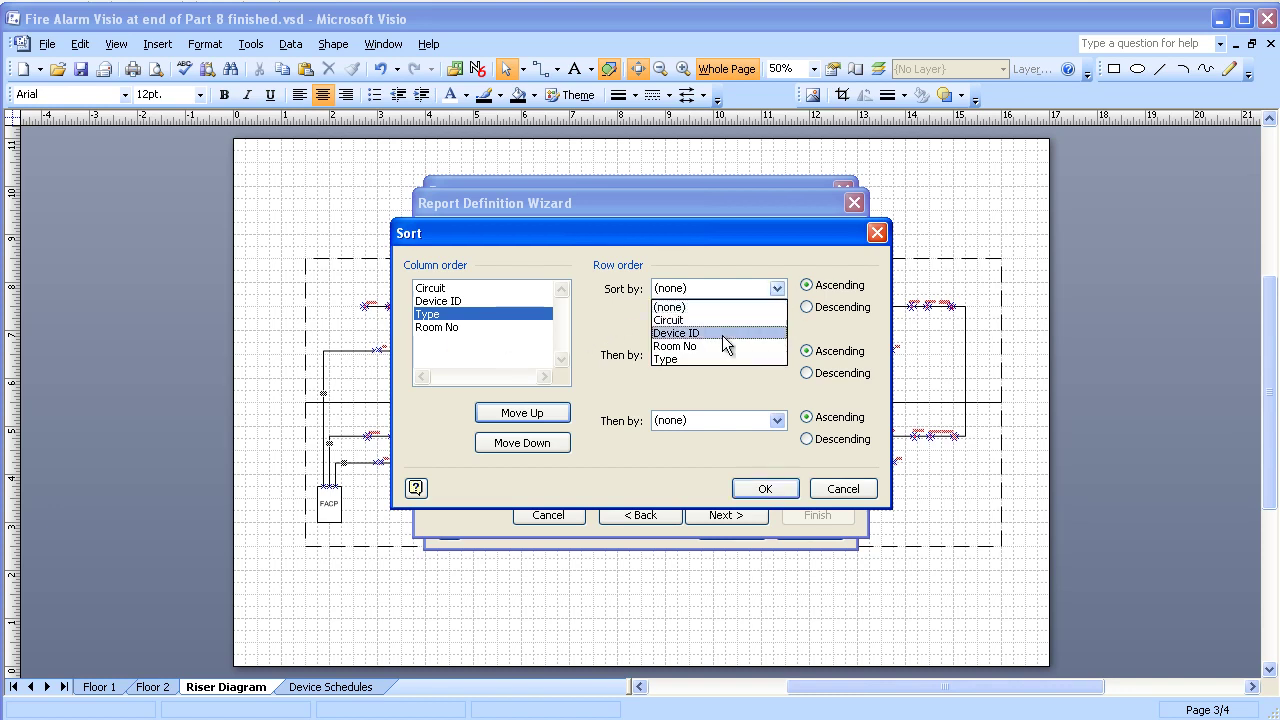
{"action": "left_click", "coordinate": [686, 334]}
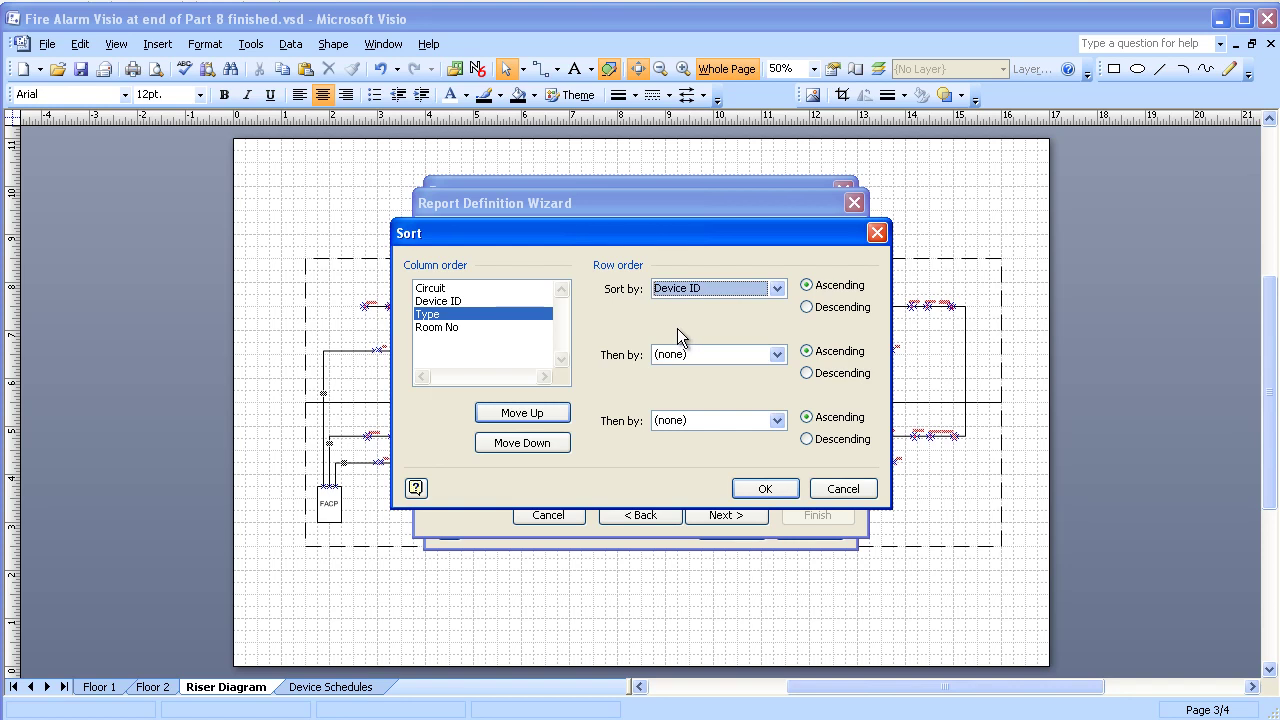
{"action": "left_click", "coordinate": [757, 488]}
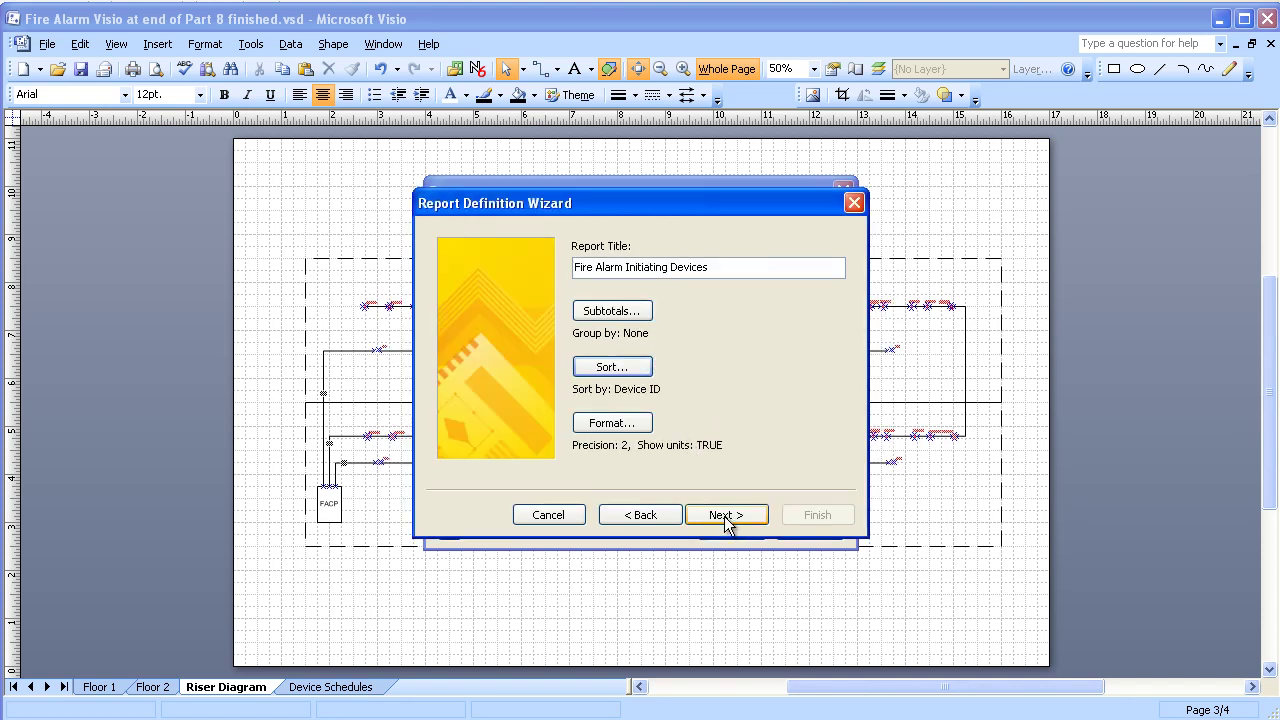
- Save the report definition in this drawing under the name "Fire Alarm Intiating Devices"
{"action": "left_click", "coordinate": [724, 516]}
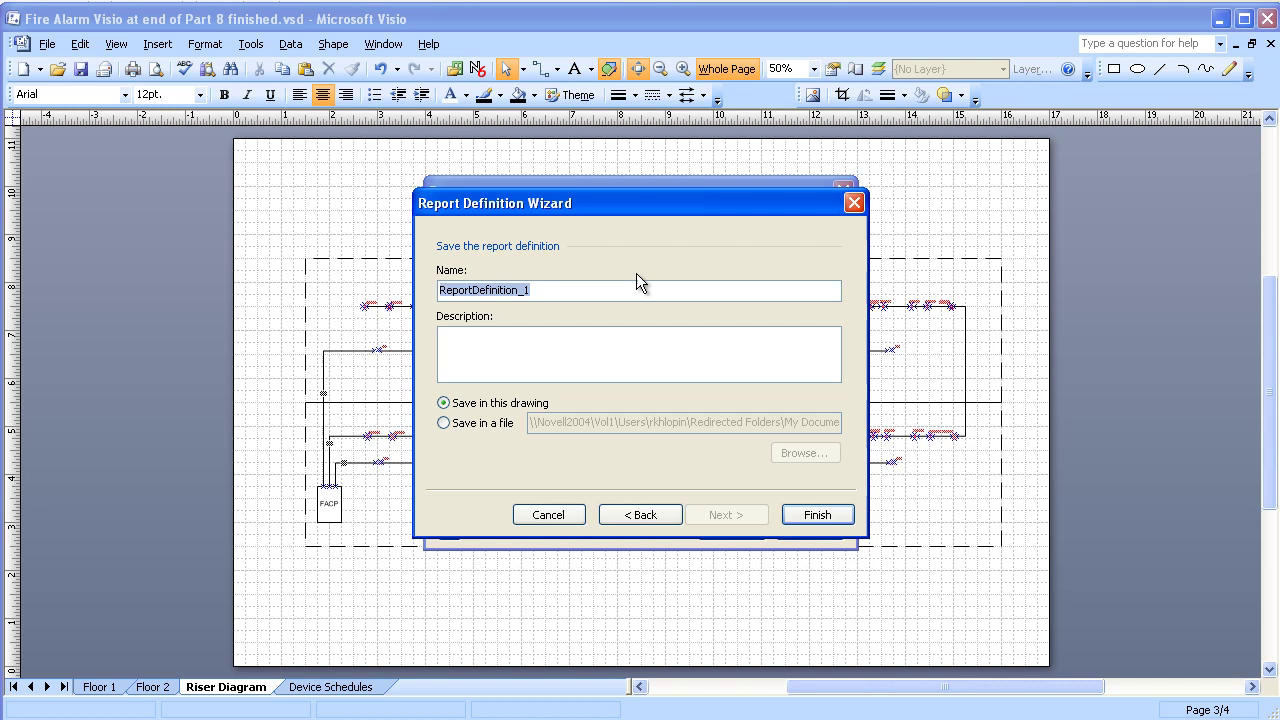
{"action": "type", "text": "Fire Alarm In"}
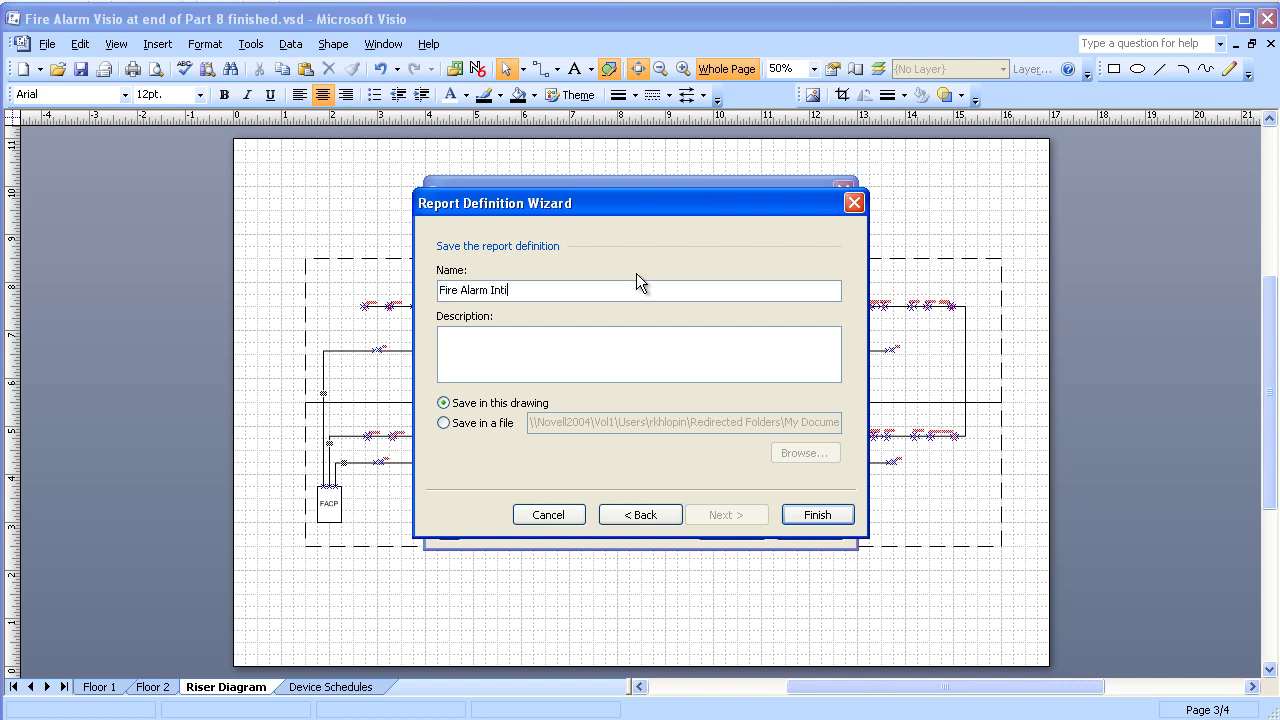
{"action": "type", "text": "tiating Devices"}
{"action": "left_click", "coordinate": [815, 516]}
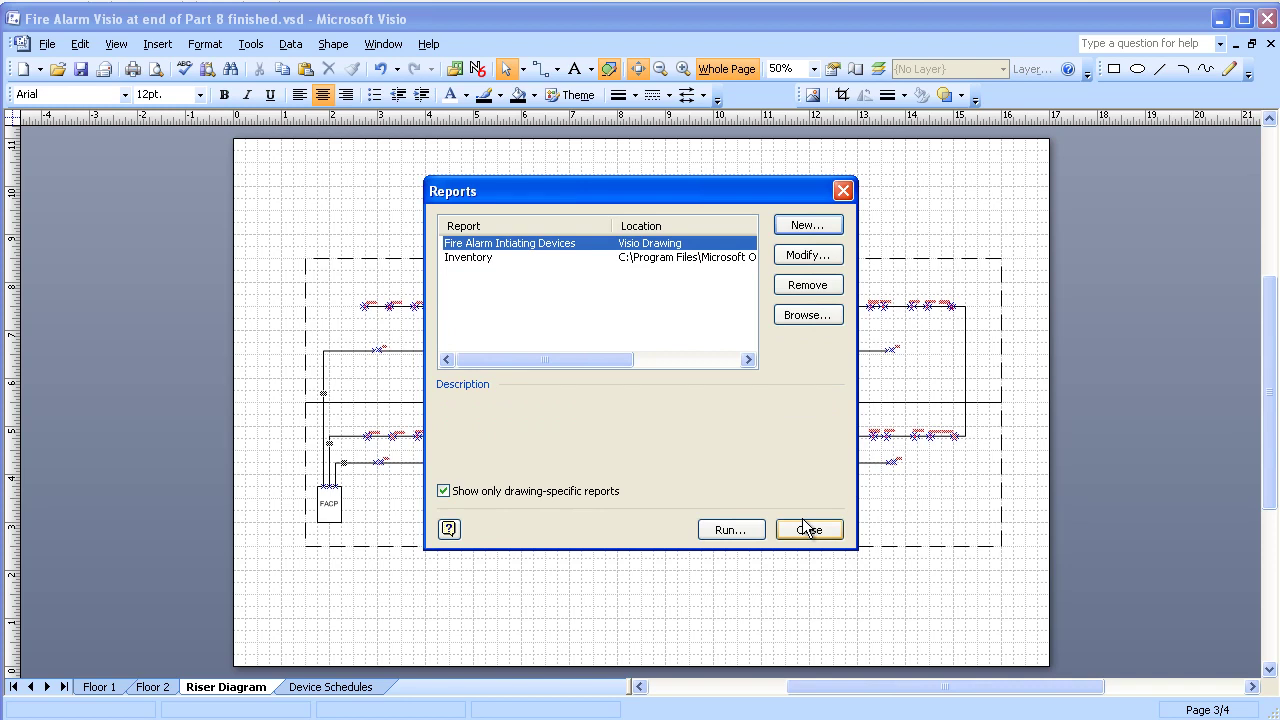
- Run the report as a Visio shape linked to its definition and move the resulting table to the Device Schedules page
{"action": "left_click", "coordinate": [735, 531]}
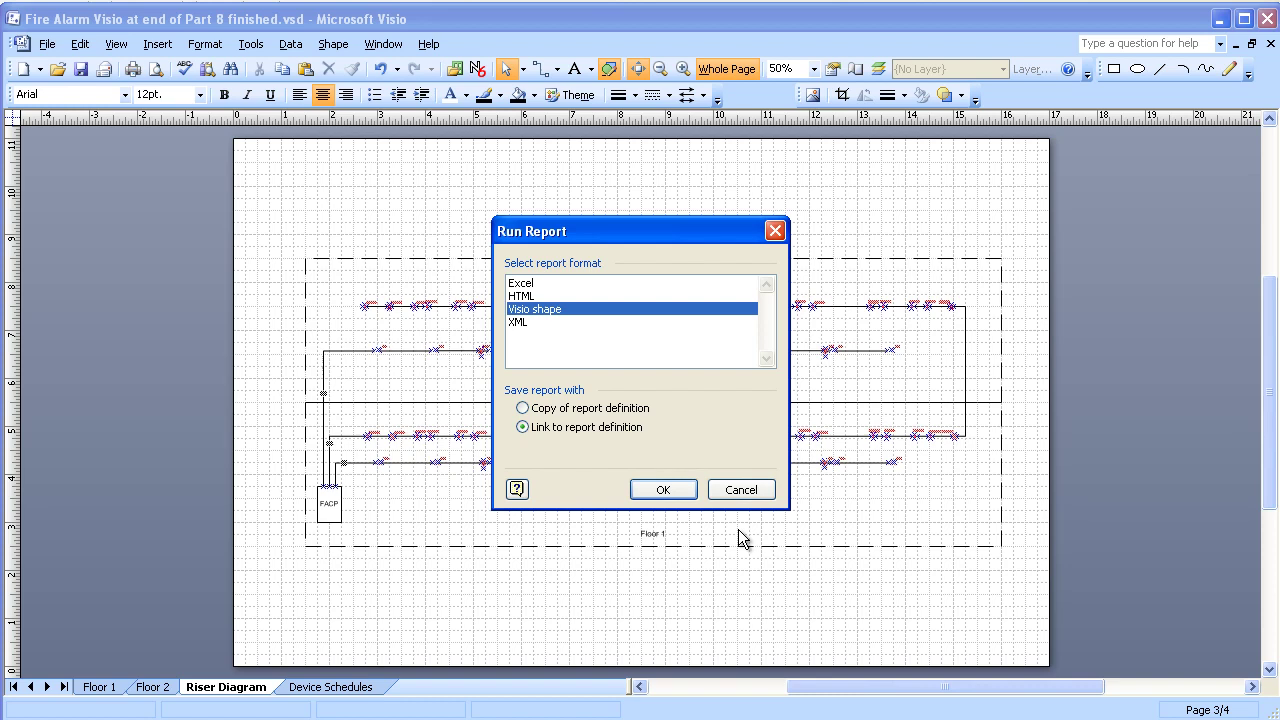
{"action": "left_click", "coordinate": [660, 492]}
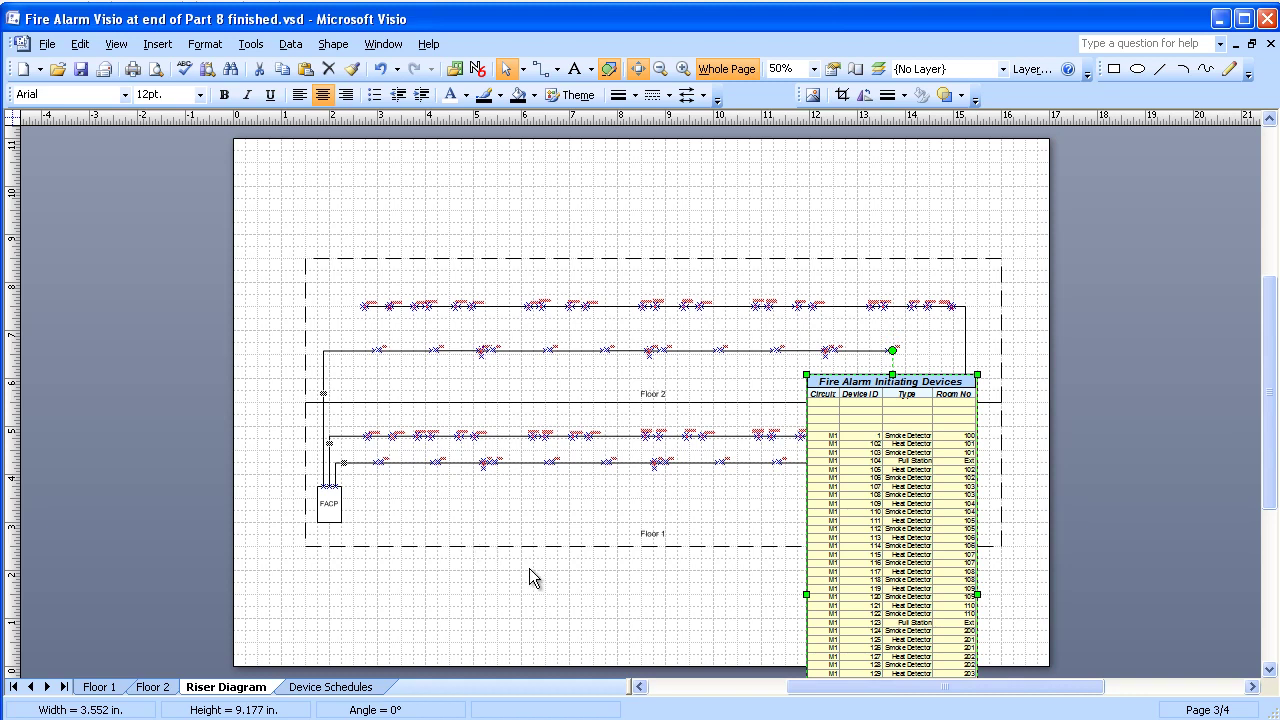
{"action": "key", "text": "Delete"}
{"action": "left_click", "coordinate": [348, 688]}
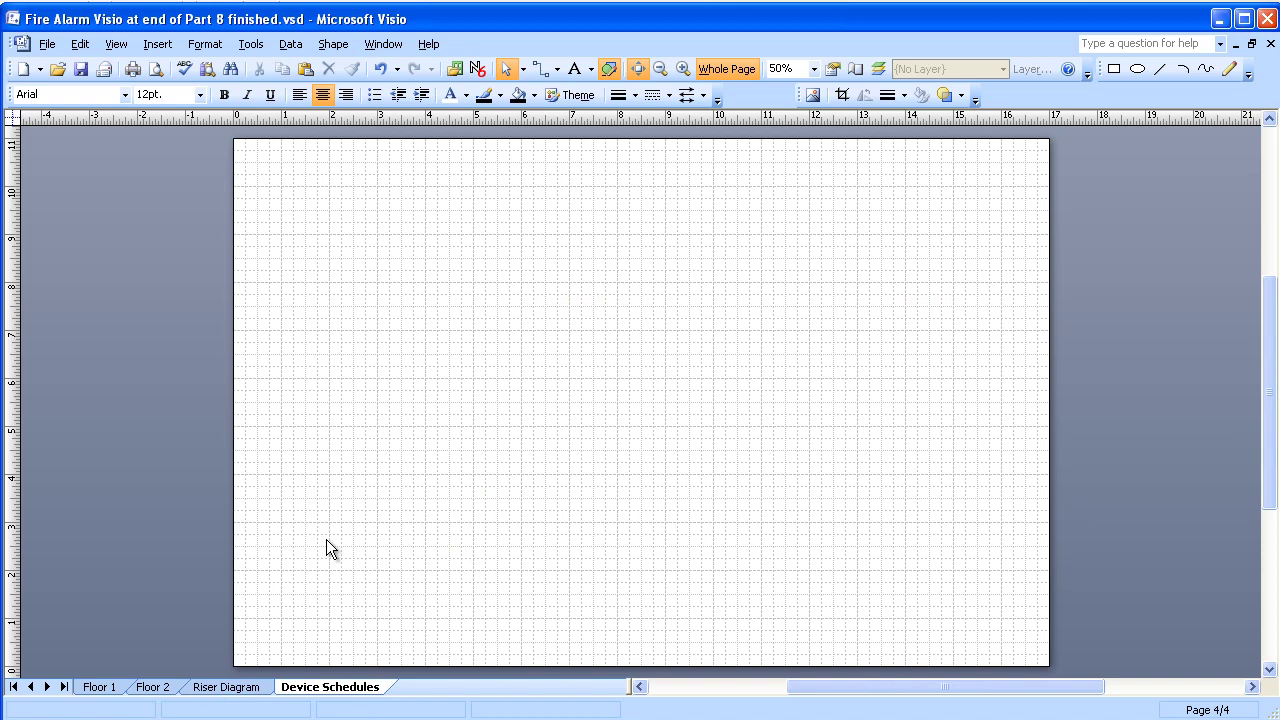
{"action": "key", "text": "ctrl+v"}
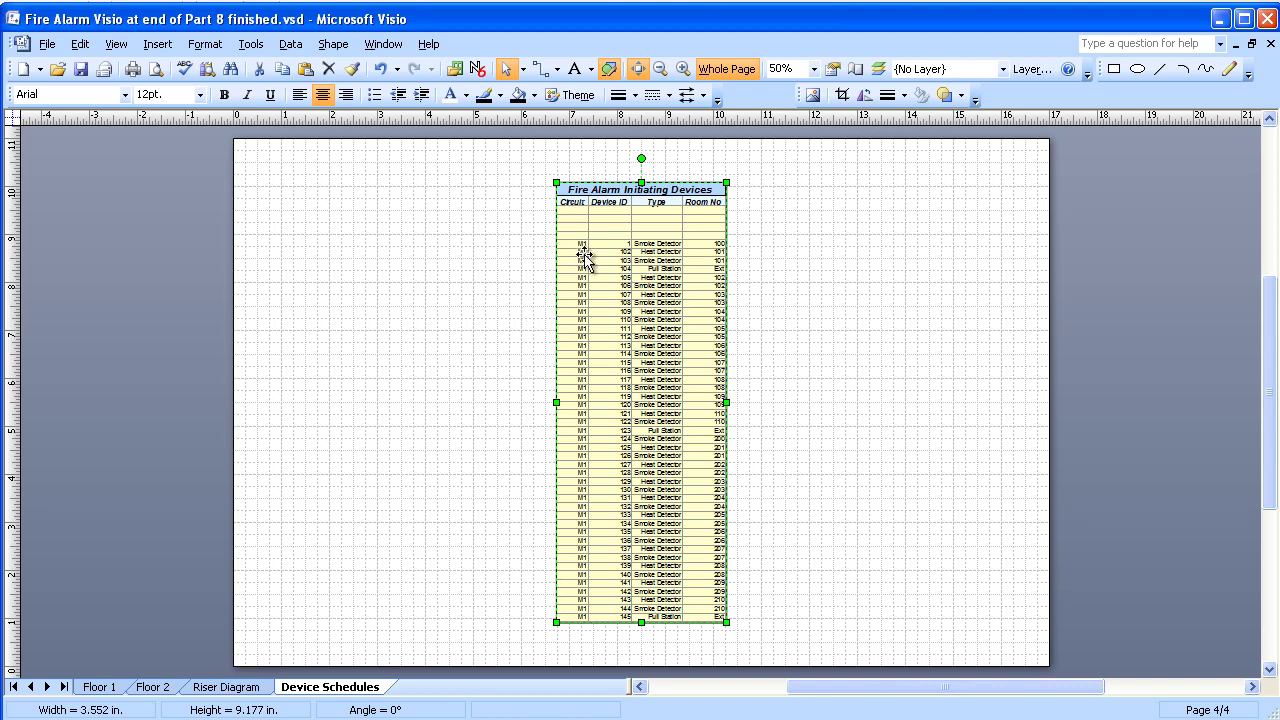
{"action": "left_click", "coordinate": [684, 68]}
{"action": "left_click_drag", "start_coordinate": [1262, 395], "coordinate": [988, 322]}
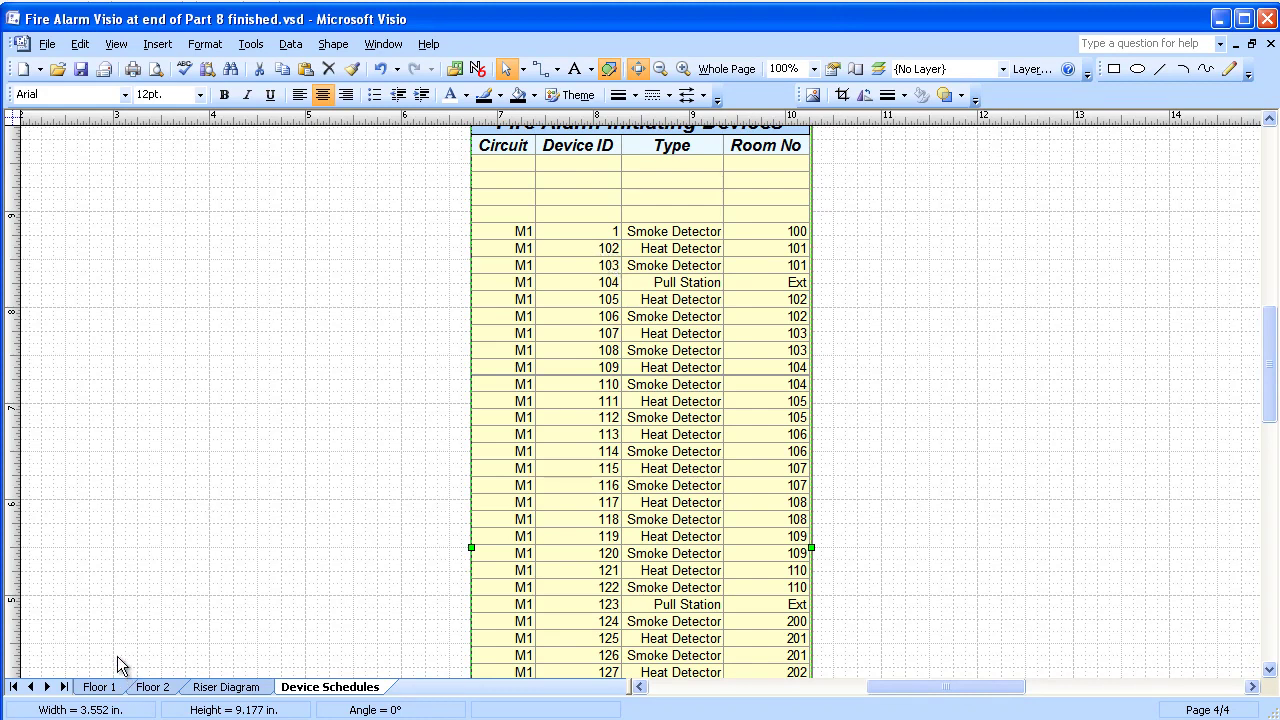
- On the Floor 1 page, set the Device ID of the smoke detector in room 100 to 101 in its shape data
{"action": "left_click", "coordinate": [97, 688]}
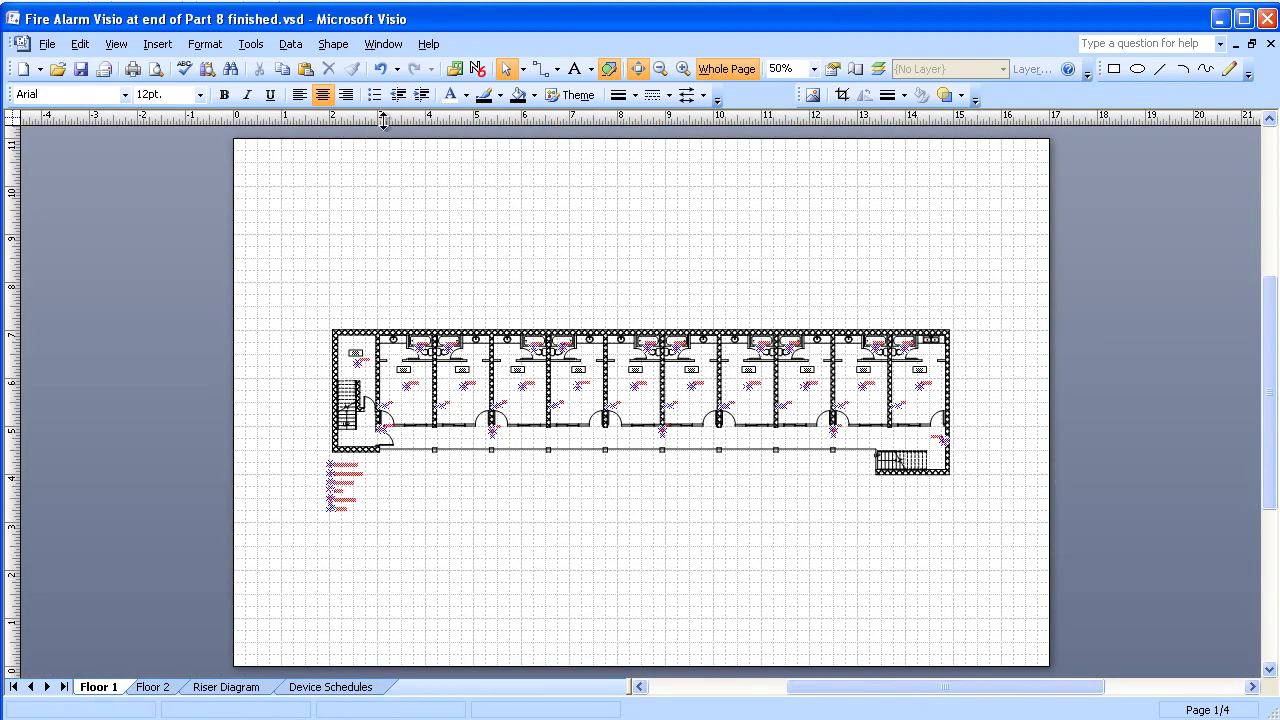
{"action": "left_click", "coordinate": [683, 69]}
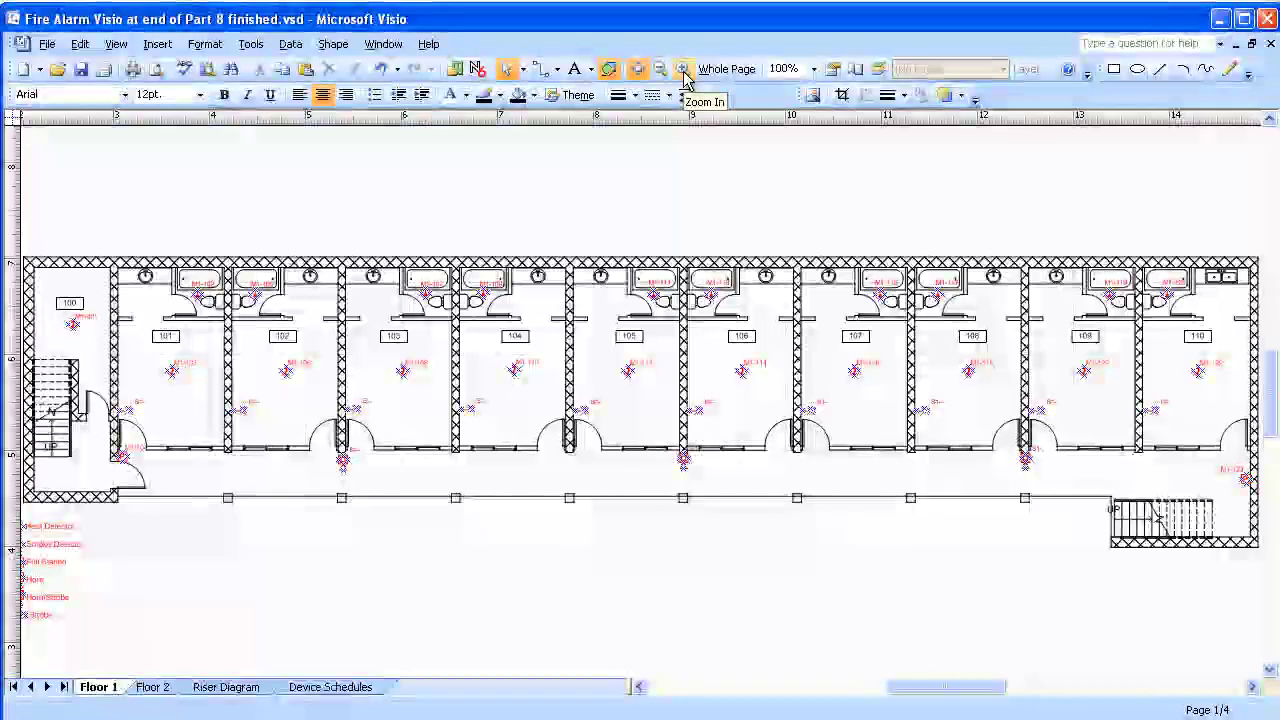
{"action": "left_click", "coordinate": [683, 69]}
{"action": "left_click_drag", "start_coordinate": [934, 688], "coordinate": [900, 688]}
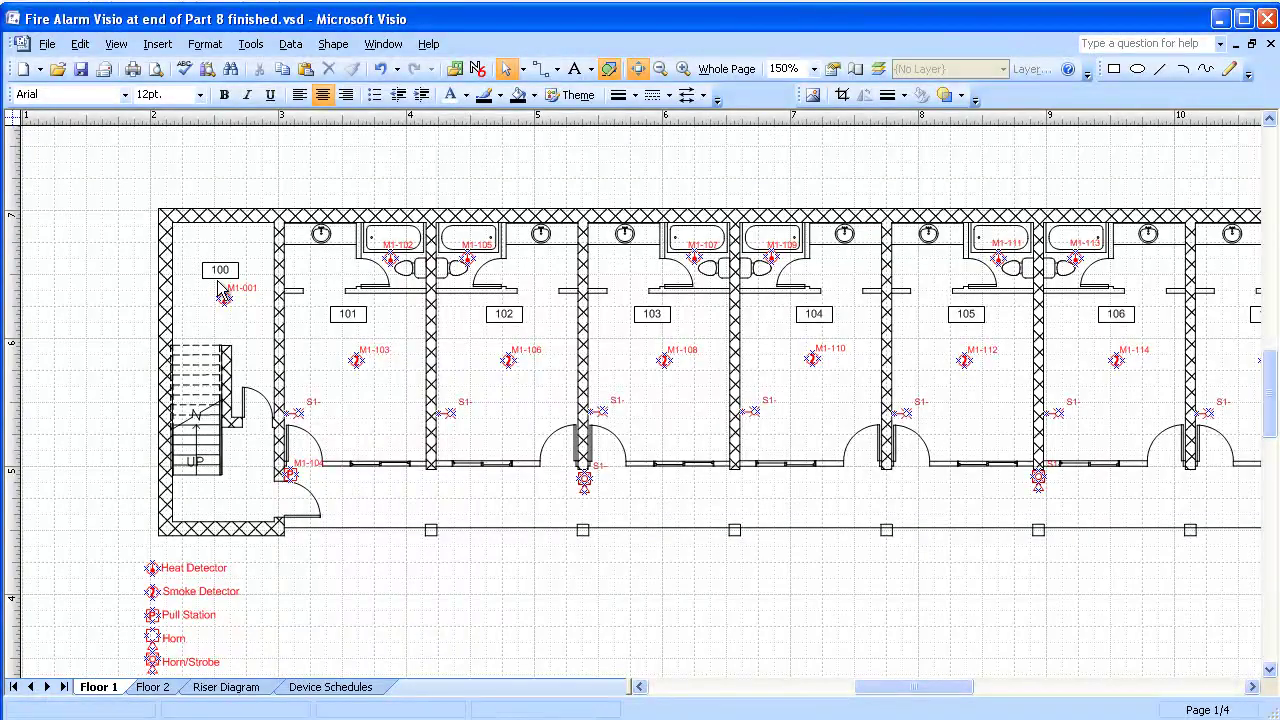
{"action": "left_click", "coordinate": [248, 289]}
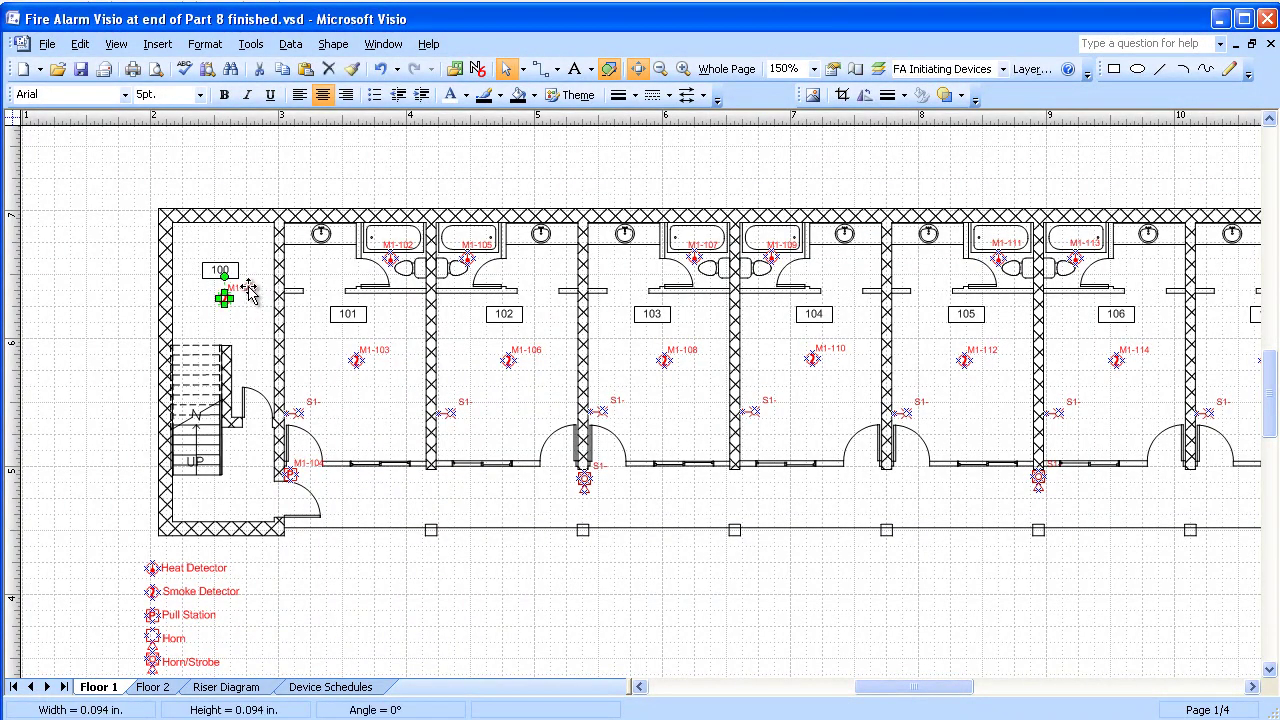
{"action": "left_click", "coordinate": [116, 44]}
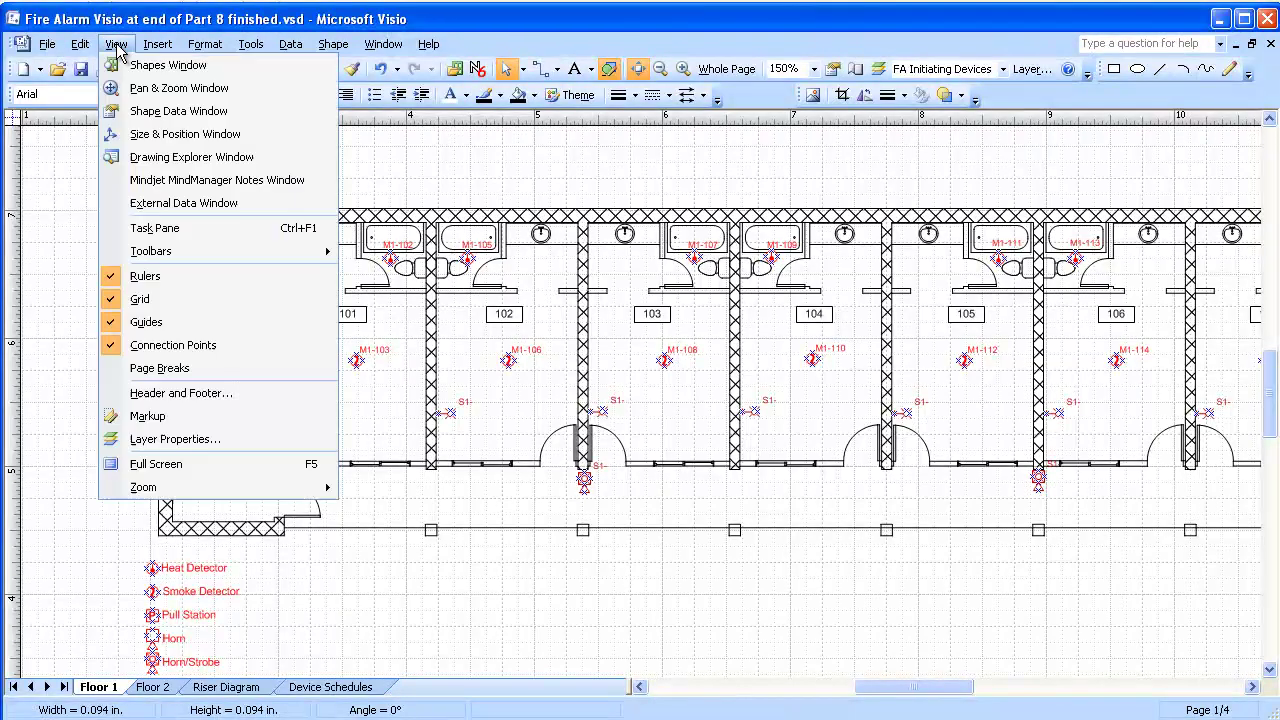
{"action": "left_click", "coordinate": [150, 113]}
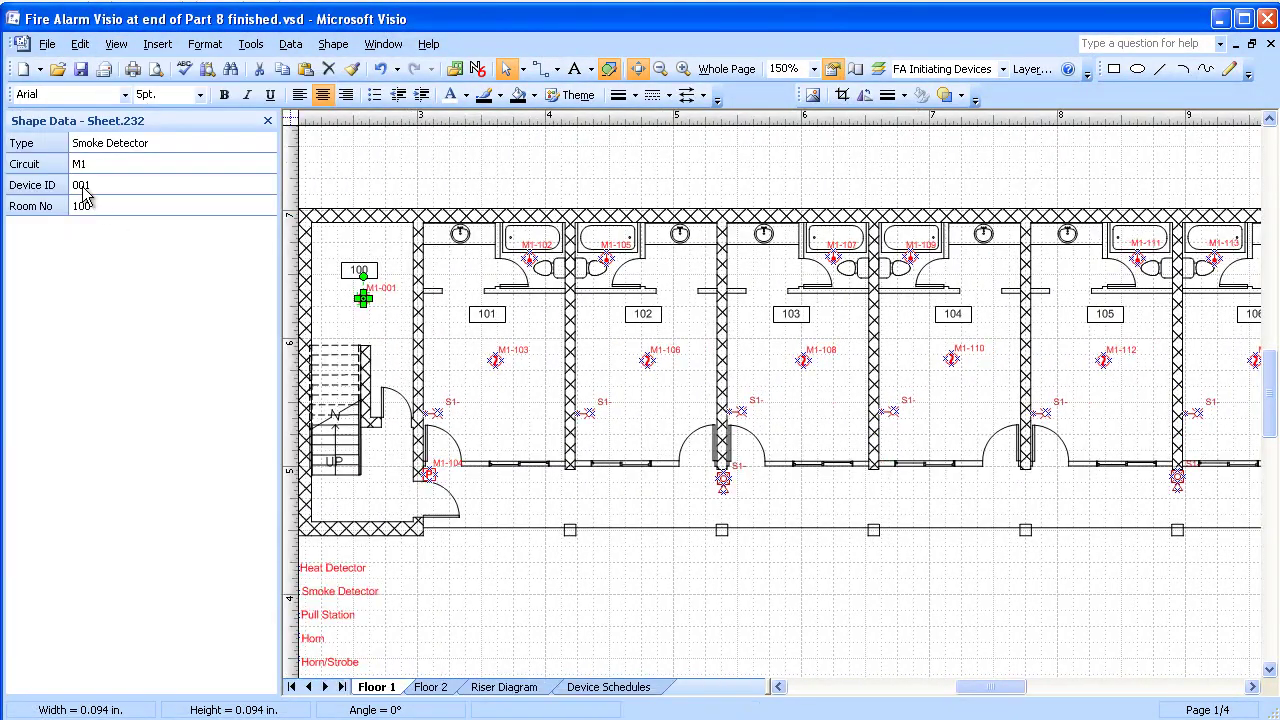
{"action": "left_click", "coordinate": [84, 190]}
{"action": "type", "text": "101"}
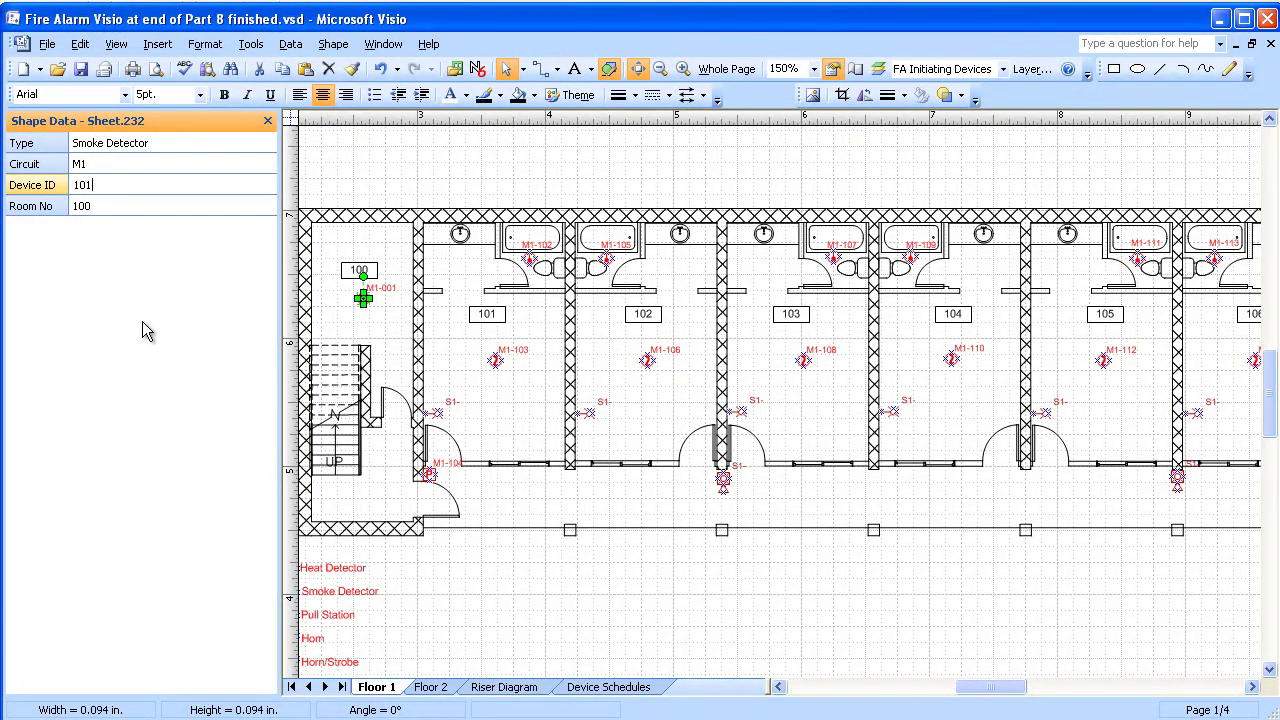
{"action": "key", "text": "Return"}
{"action": "left_click", "coordinate": [268, 122]}
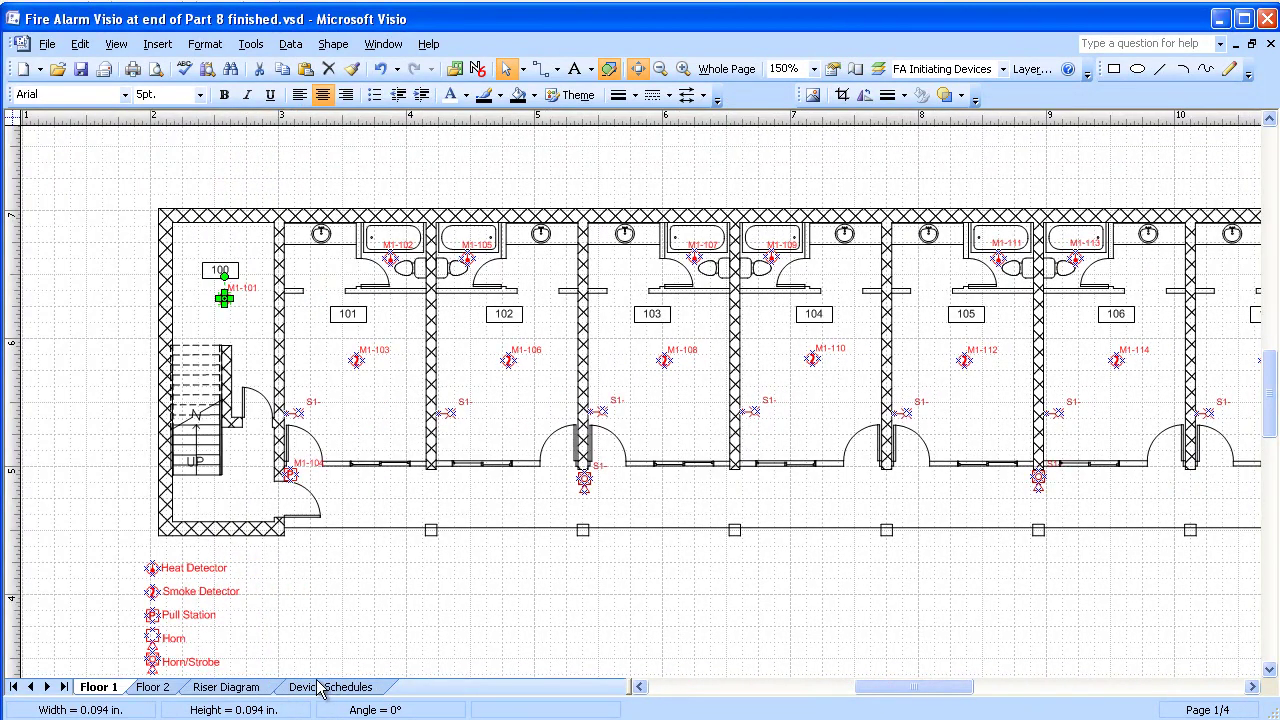
- Delete the four empty rows, 3 to 6, beneath the column headings of the initiating devices table on the Device Schedules page
{"action": "left_click", "coordinate": [331, 690]}
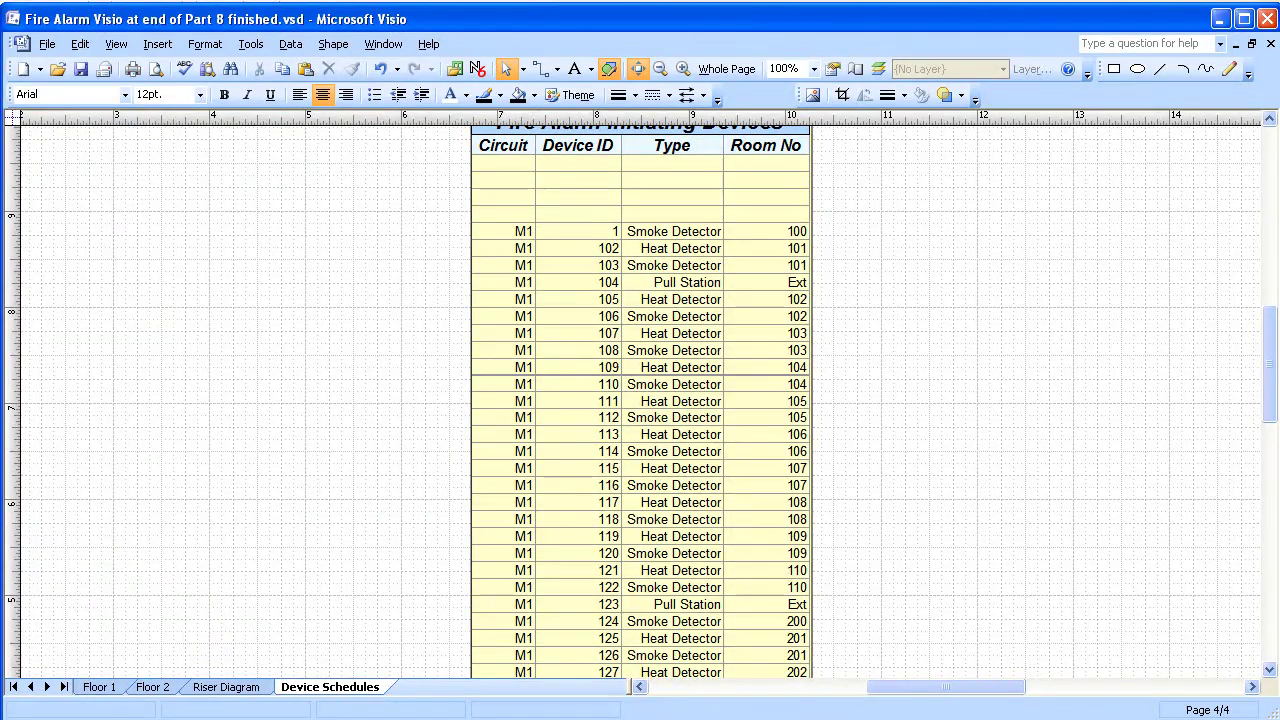
{"action": "left_click_drag", "start_coordinate": [1274, 393], "coordinate": [1274, 498]}
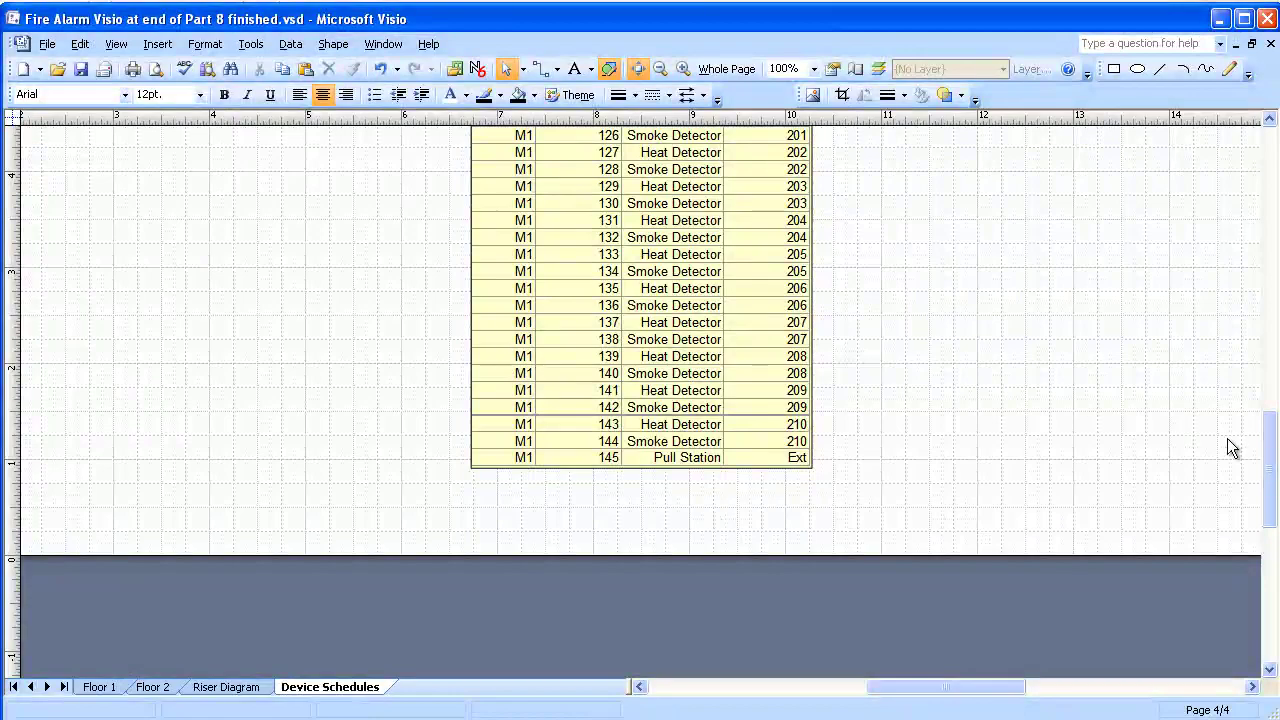
{"action": "left_click_drag", "start_coordinate": [1271, 447], "coordinate": [1211, 334]}
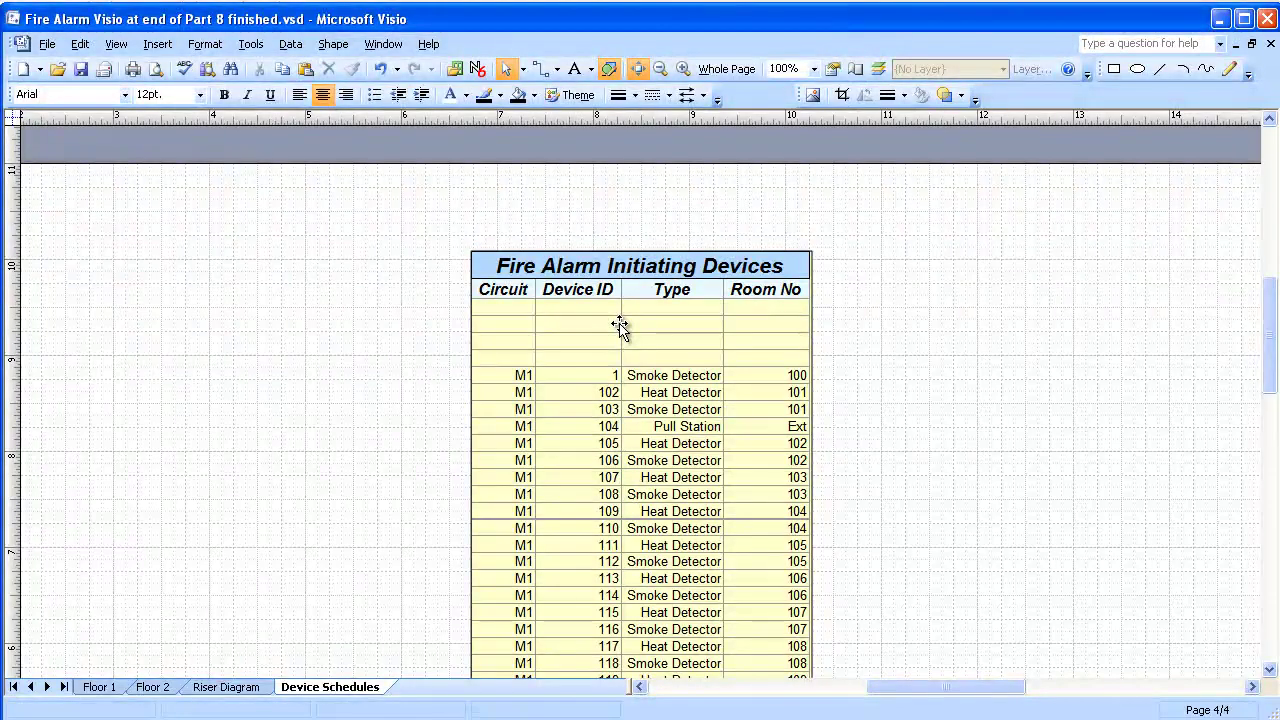
{"action": "double_click", "coordinate": [487, 320]}
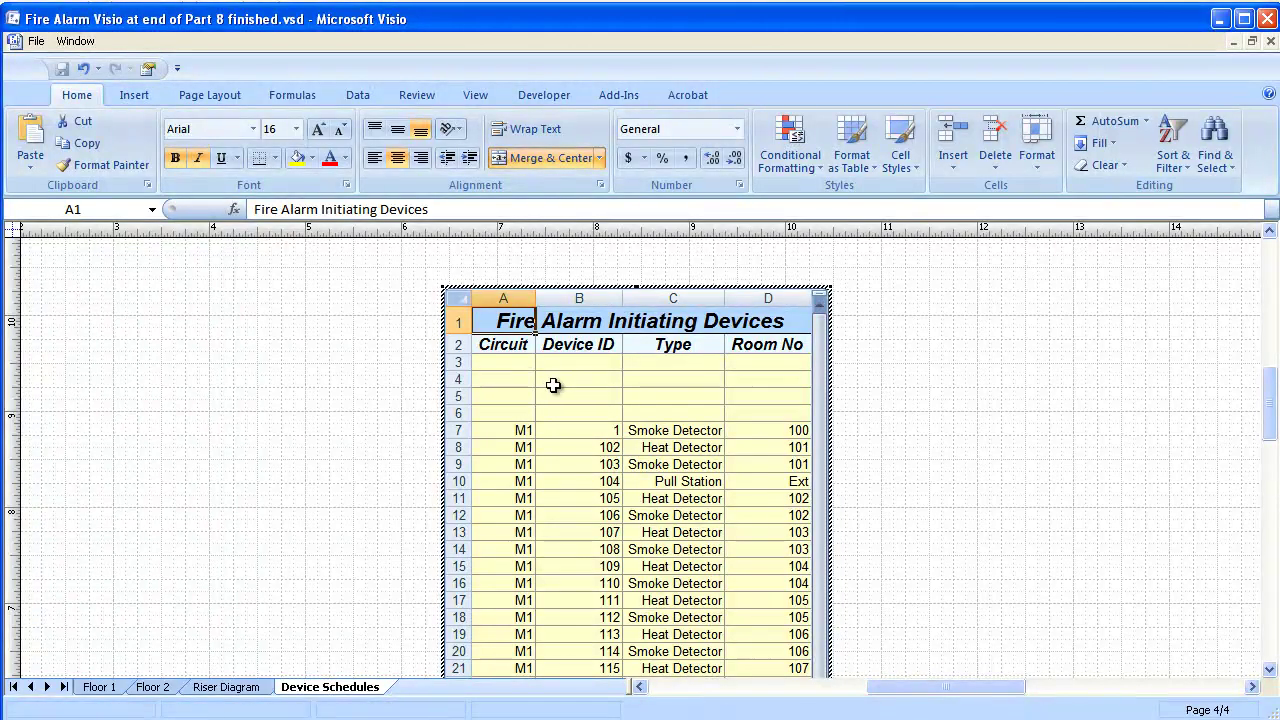
{"action": "left_click", "coordinate": [455, 362]}
{"action": "left_click_drag", "start_coordinate": [455, 362], "coordinate": [455, 414]}
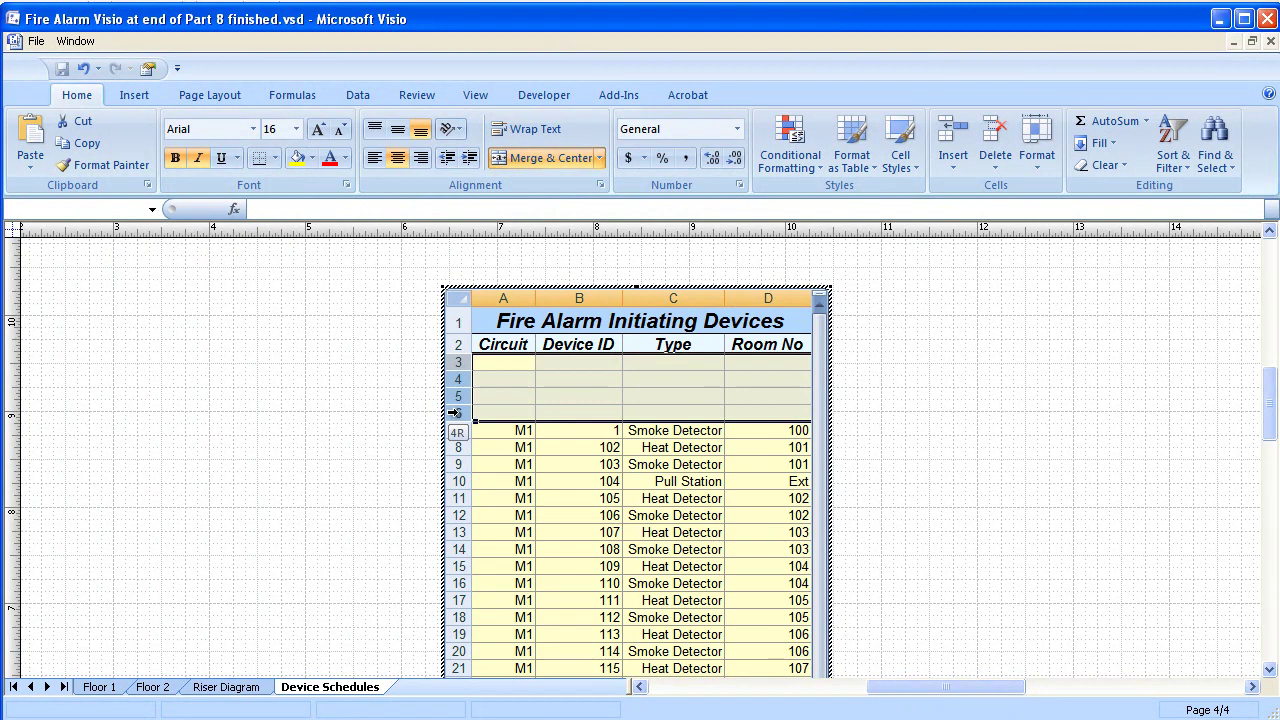
{"action": "right_click", "coordinate": [460, 396]}
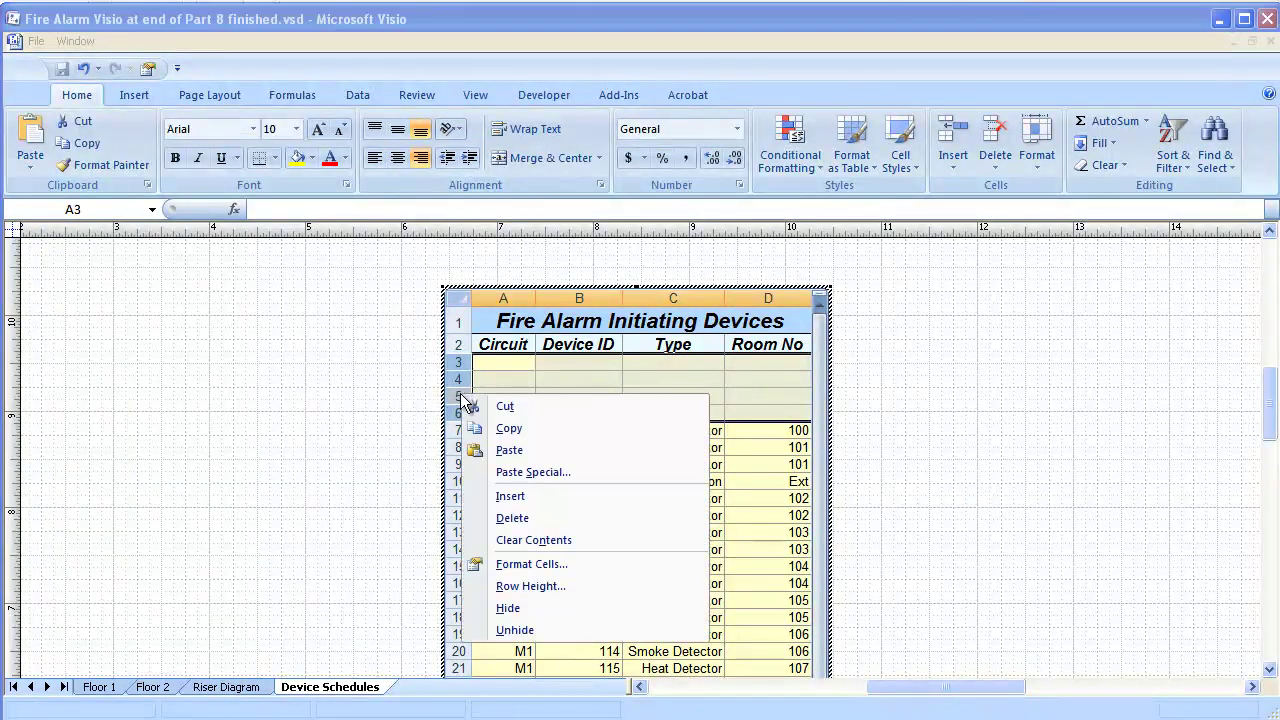
{"action": "left_click", "coordinate": [535, 518]}
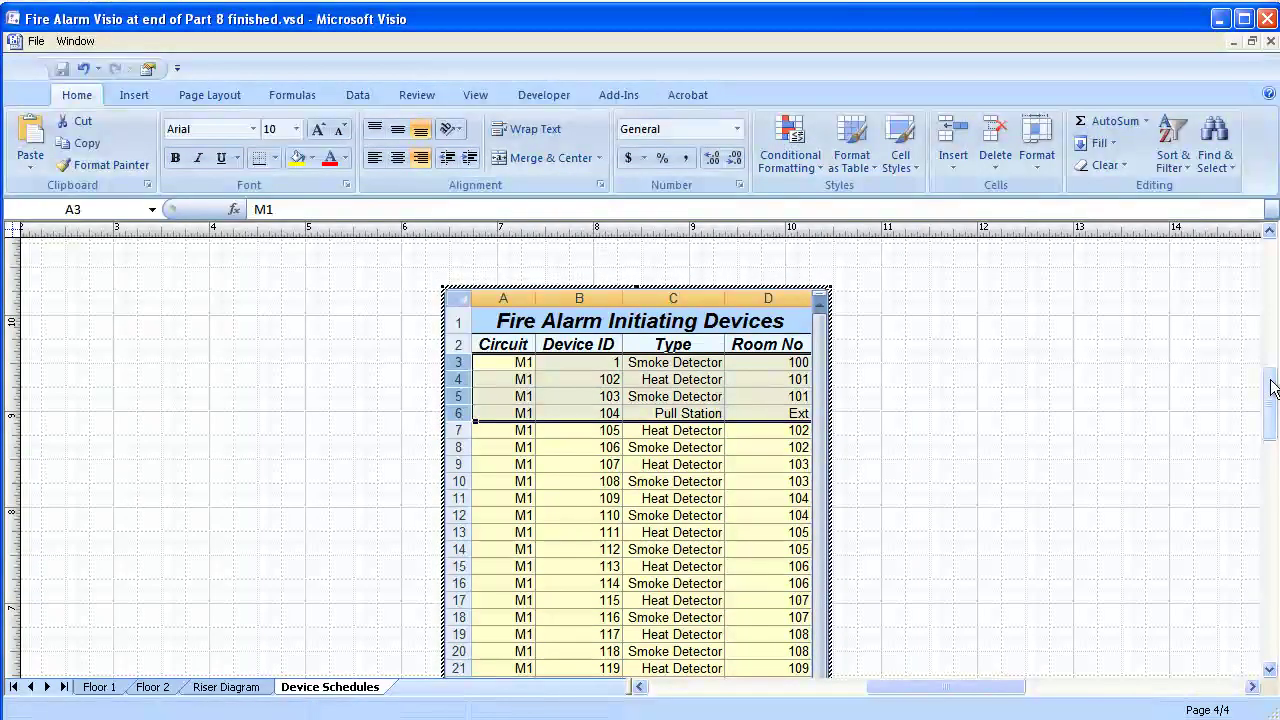
- Shorten the embedded worksheet's frame so it ends at row 48, the last device row, and finish editing the table
{"action": "left_click_drag", "start_coordinate": [1268, 380], "coordinate": [1276, 478]}
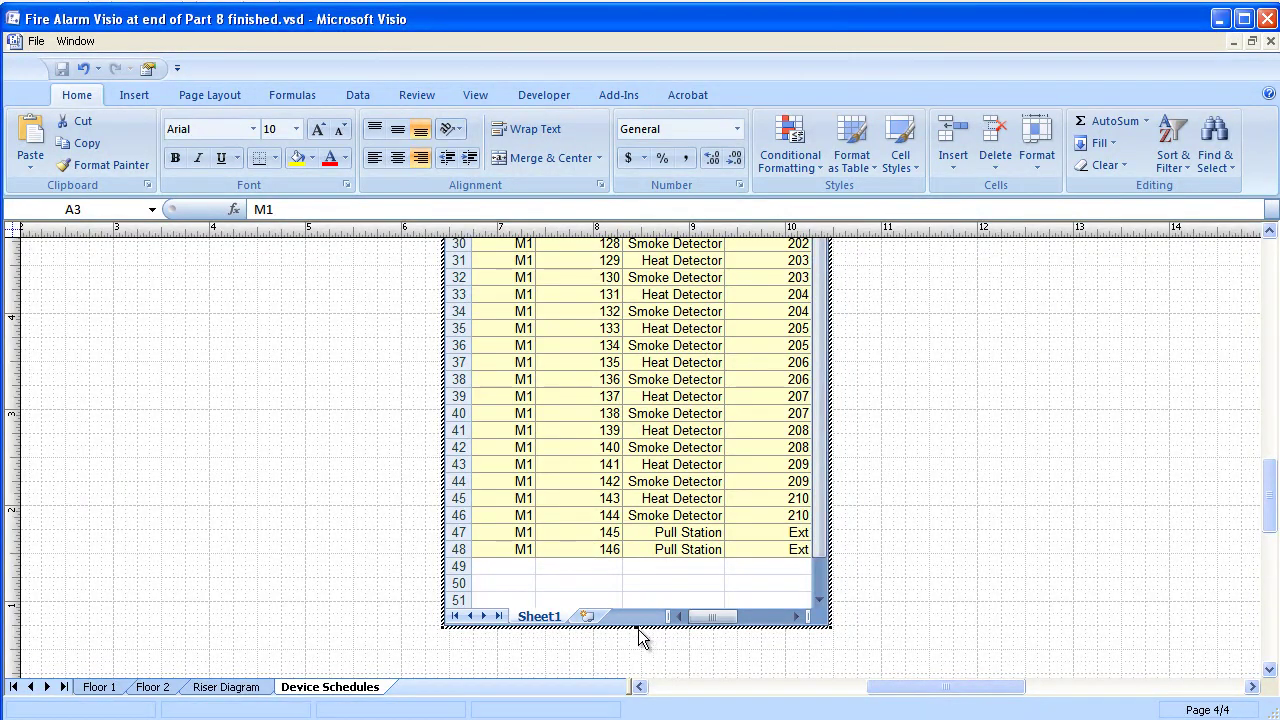
{"action": "left_click_drag", "start_coordinate": [638, 628], "coordinate": [640, 585]}
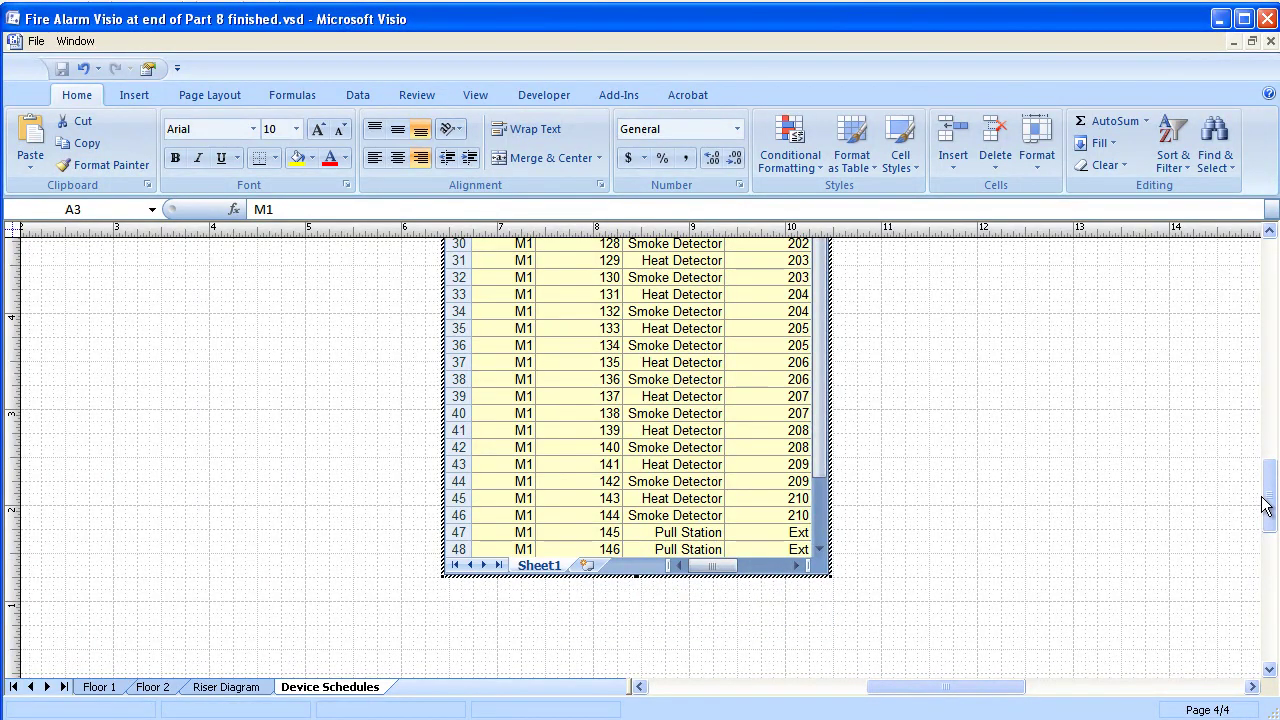
{"action": "left_click_drag", "start_coordinate": [1271, 509], "coordinate": [1238, 427]}
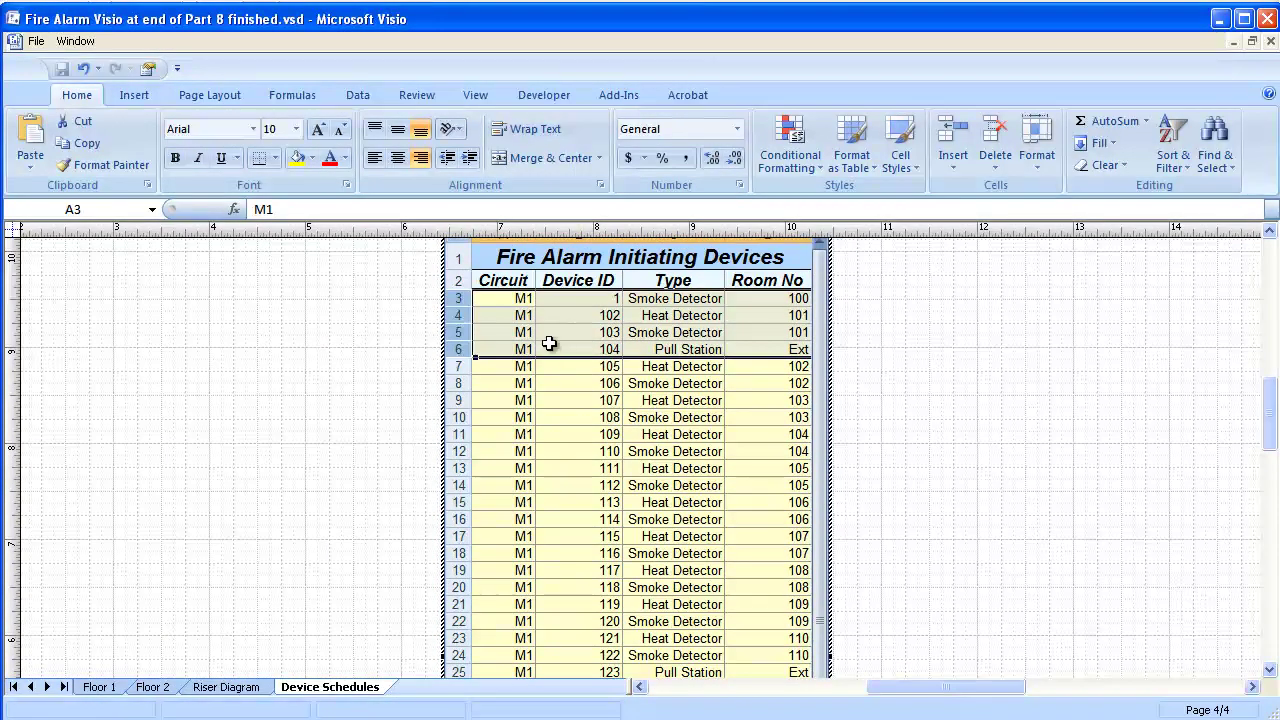
{"action": "left_click", "coordinate": [255, 371]}
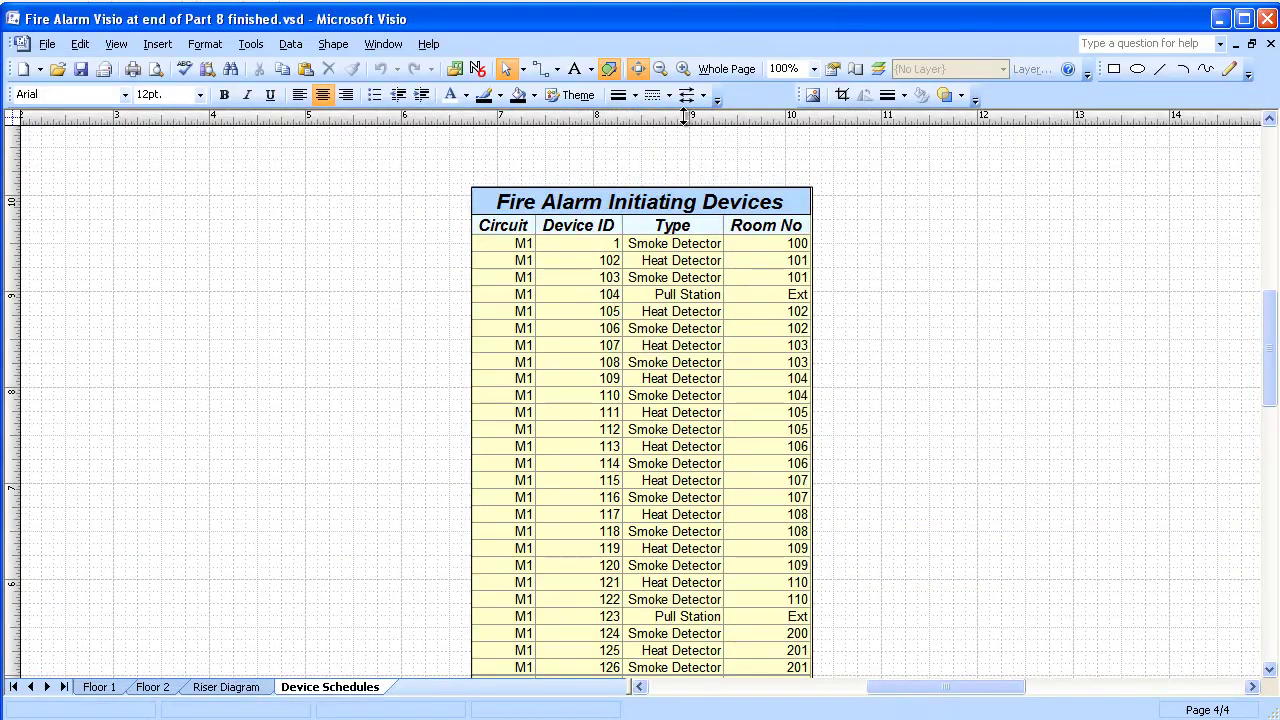
- Move the initiating devices table to the left part of the Device Schedules page, starting about 2 in. from the page edge
{"action": "left_click", "coordinate": [724, 69]}
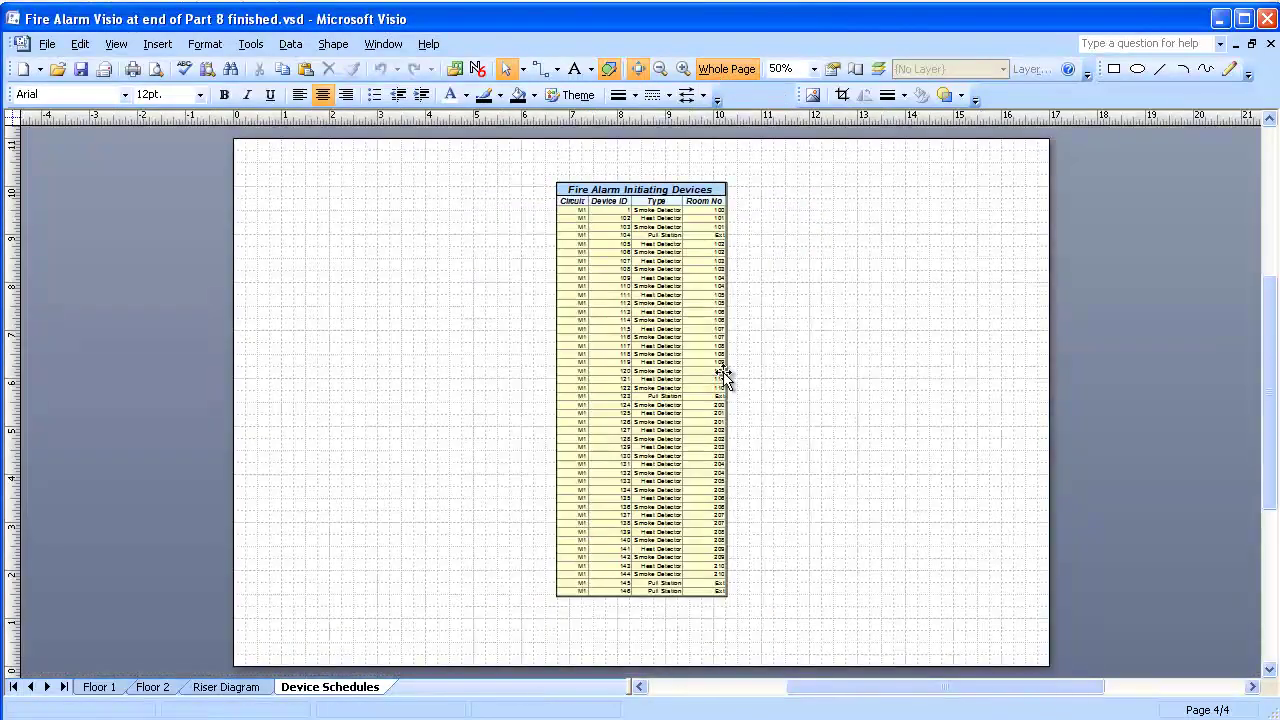
{"action": "left_click", "coordinate": [578, 192]}
{"action": "left_click_drag", "start_coordinate": [574, 186], "coordinate": [352, 182]}
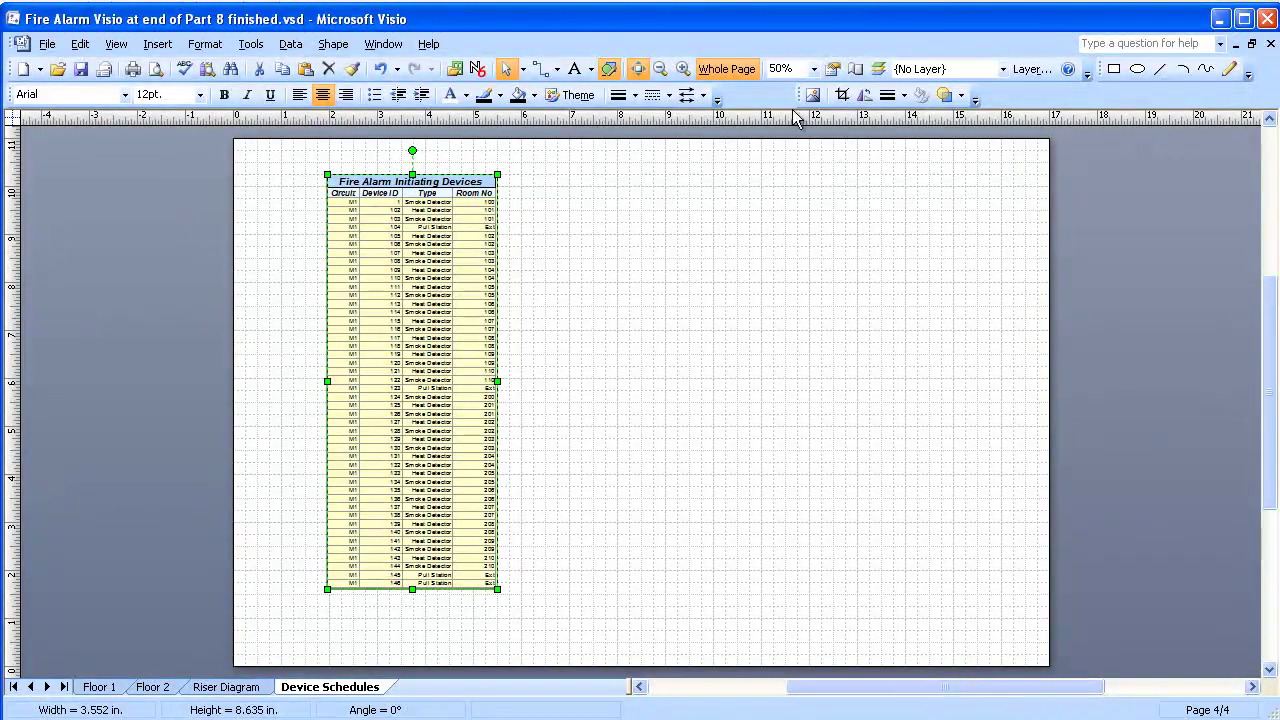
- Examine the initiating devices table close up, from its title to its last row, and return to the whole-page view
{"action": "left_click", "coordinate": [683, 69]}
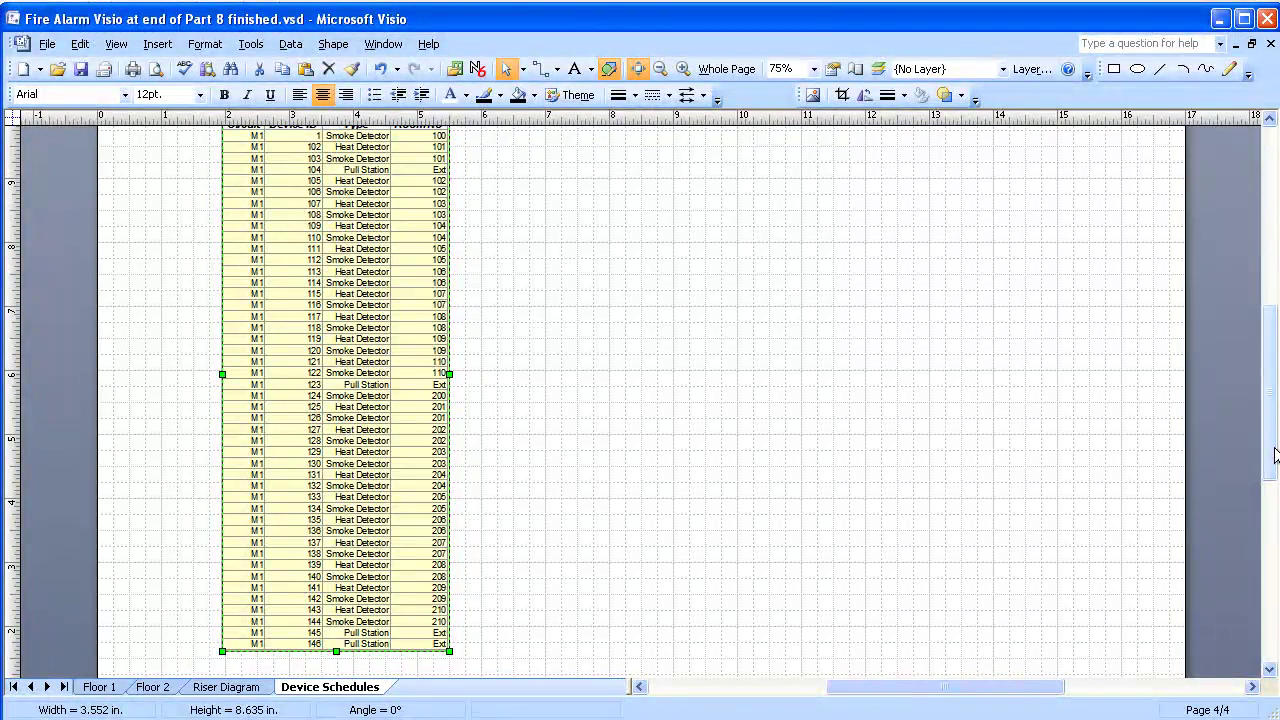
{"action": "scroll", "coordinate": [1275, 455], "scroll_direction": "up", "scroll_amount": 3}
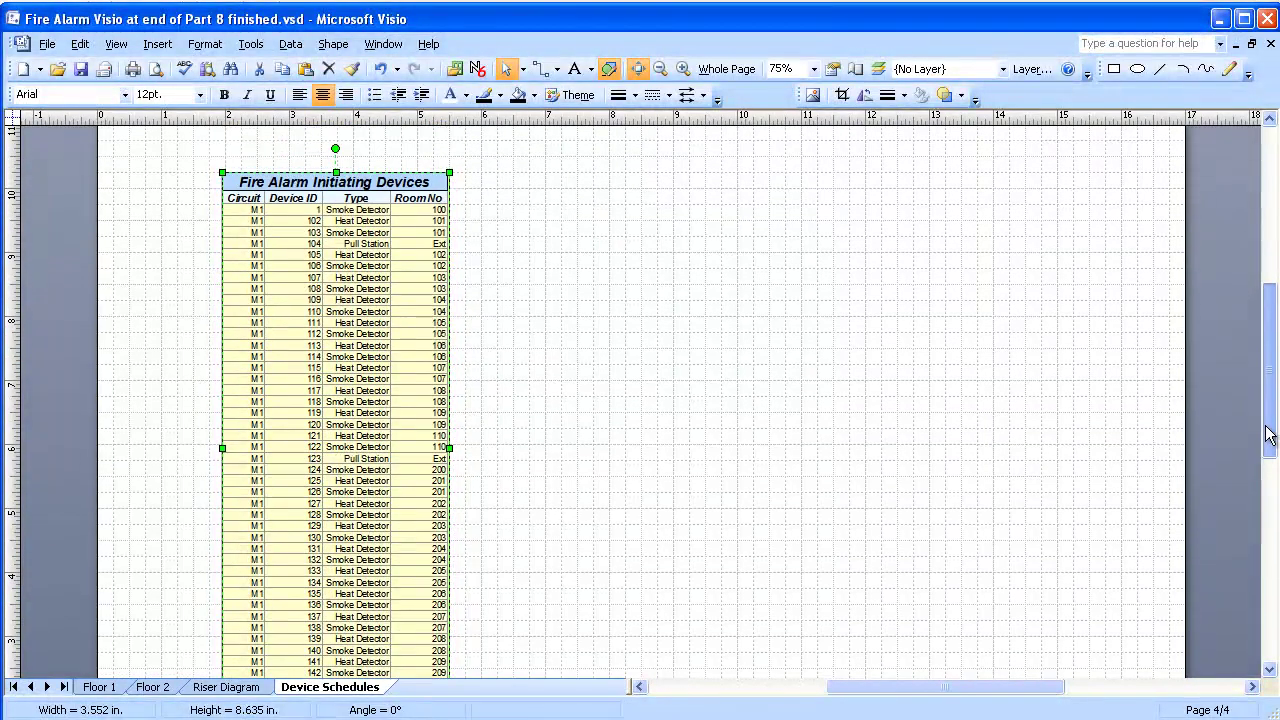
{"action": "left_click", "coordinate": [683, 70]}
{"action": "left_click", "coordinate": [683, 70]}
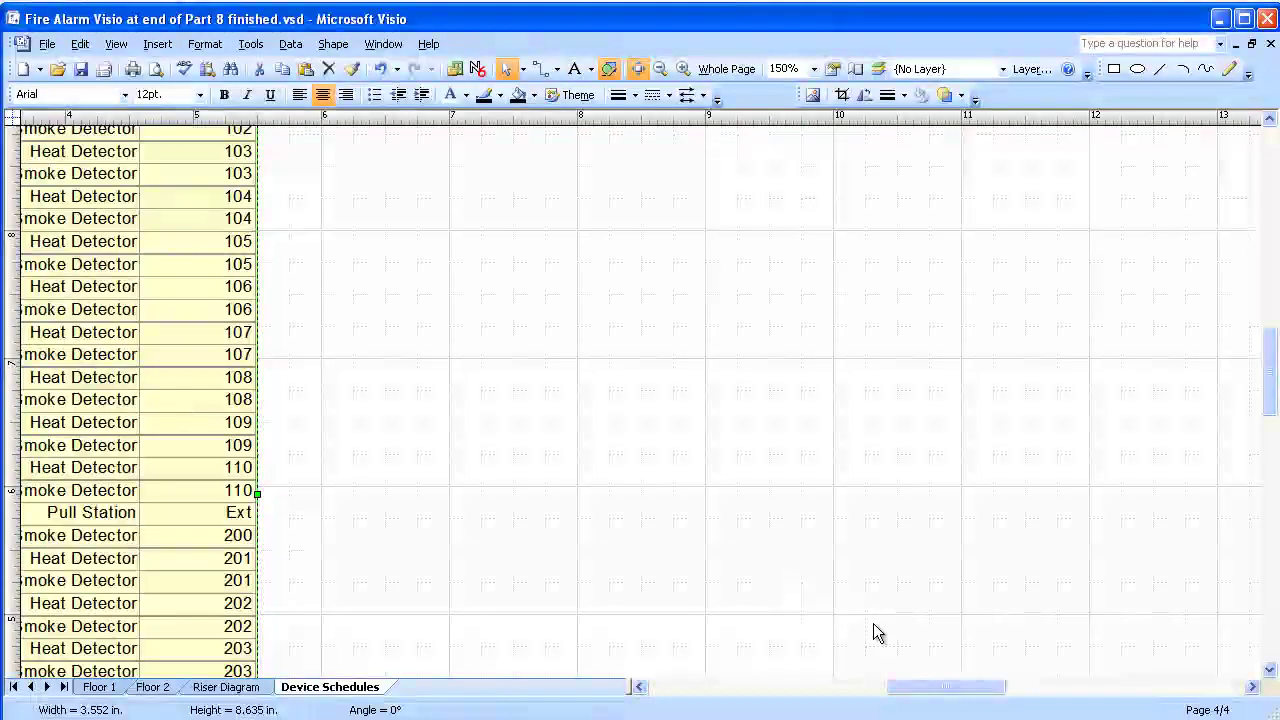
{"action": "left_click_drag", "start_coordinate": [920, 694], "coordinate": [880, 695]}
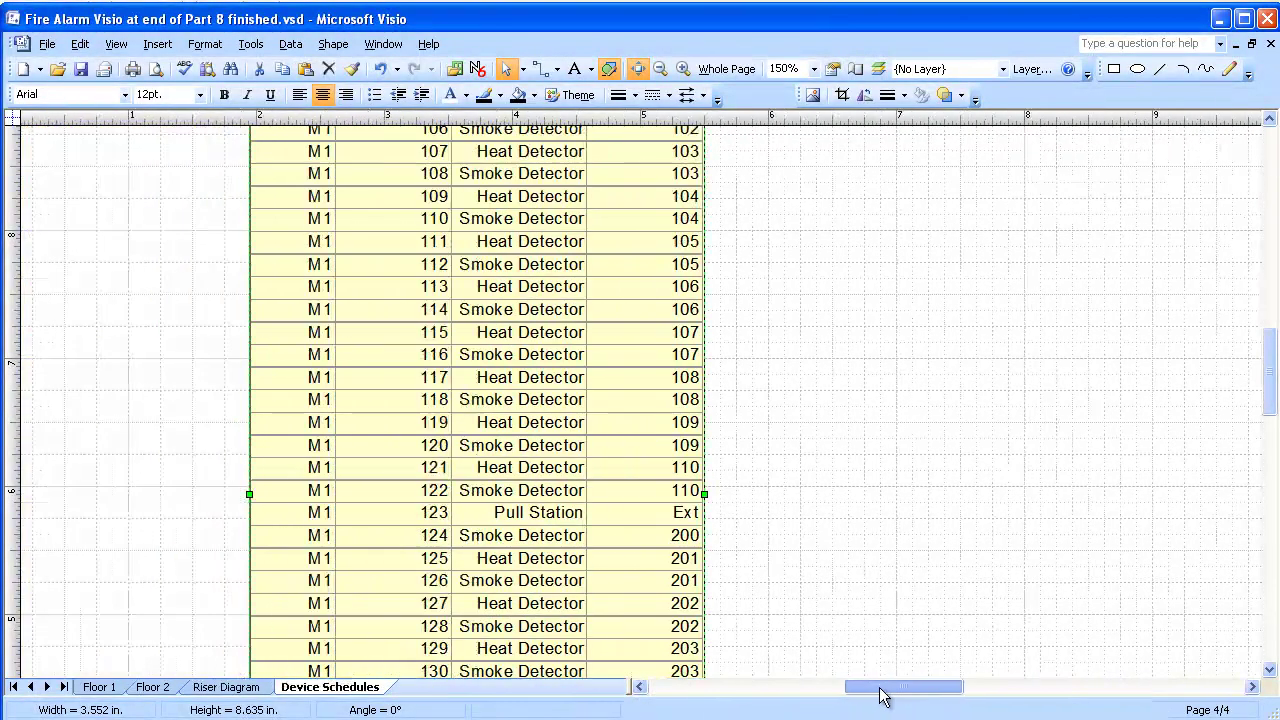
{"action": "left_click_drag", "start_coordinate": [1270, 390], "coordinate": [1241, 446]}
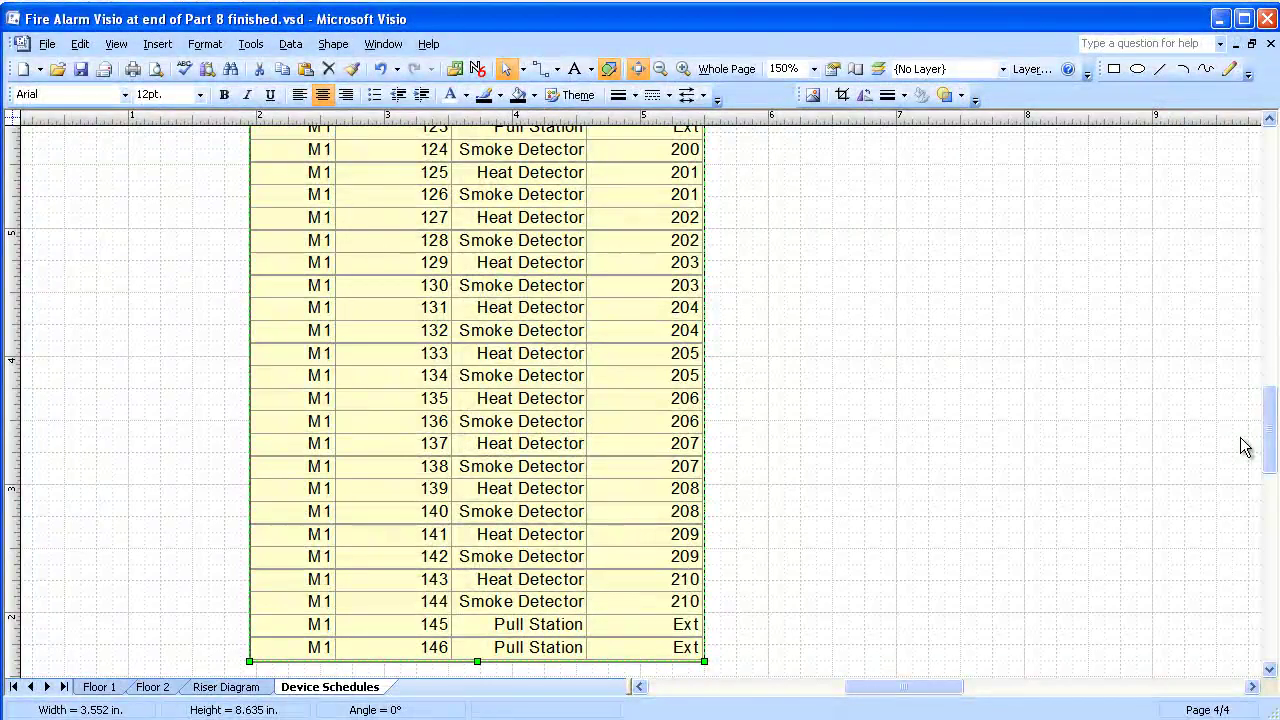
{"action": "left_click_drag", "start_coordinate": [1241, 446], "coordinate": [1250, 334]}
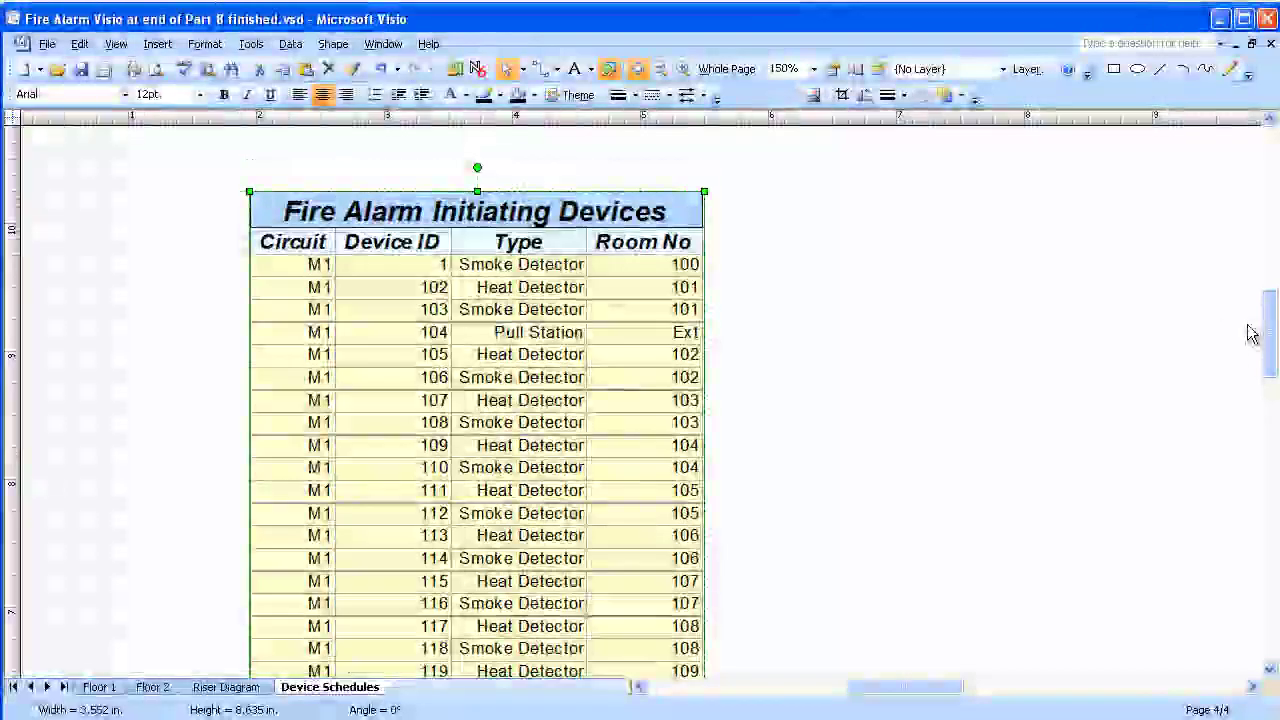
{"action": "left_click", "coordinate": [724, 69]}
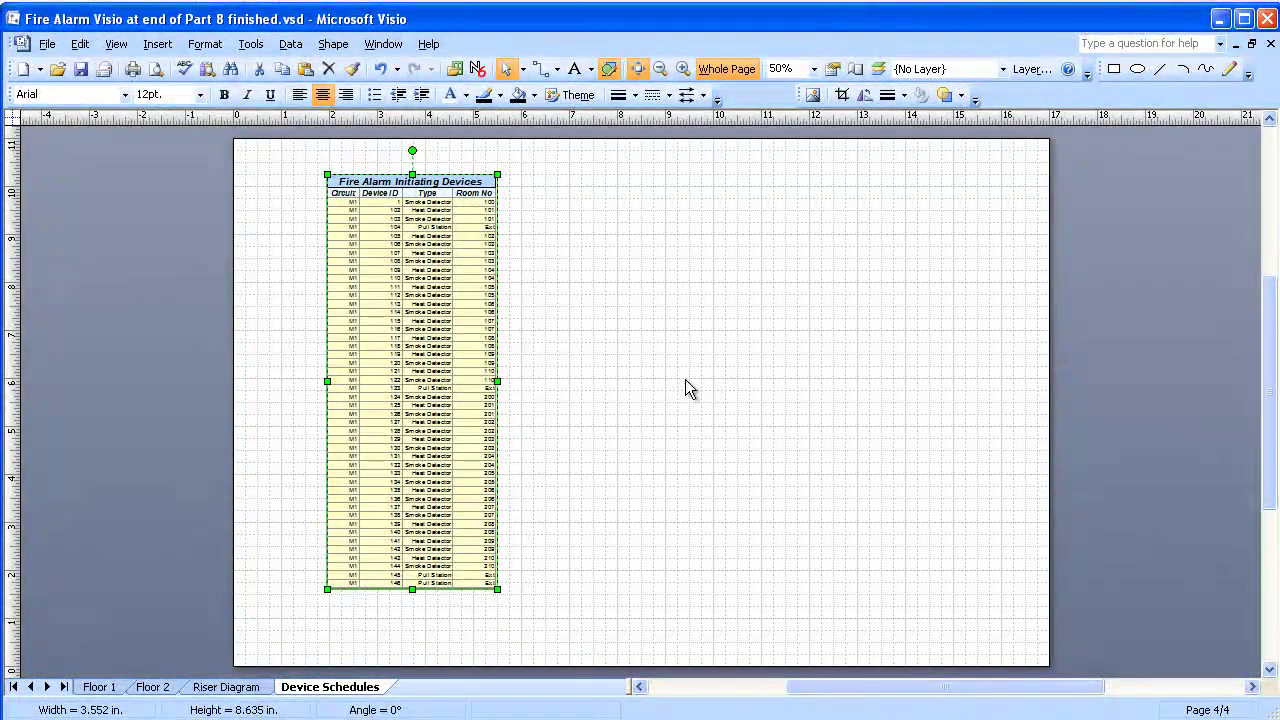
{"action": "left_click", "coordinate": [685, 379]}
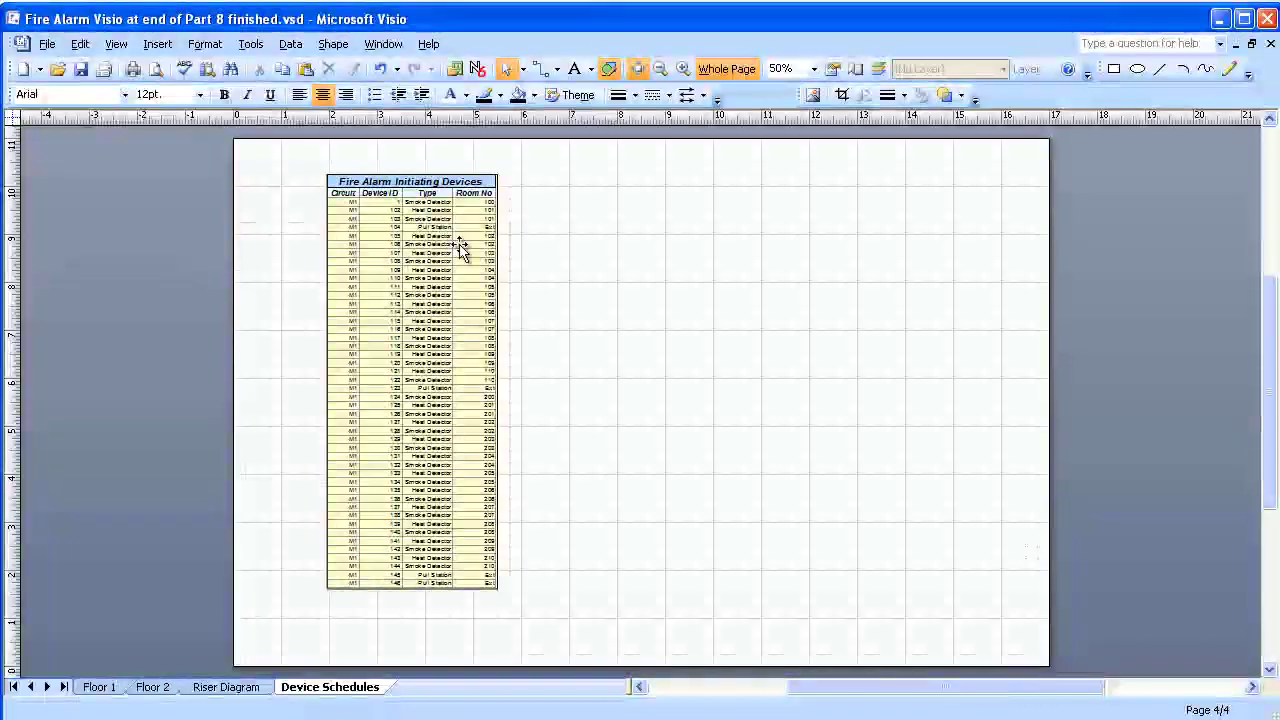